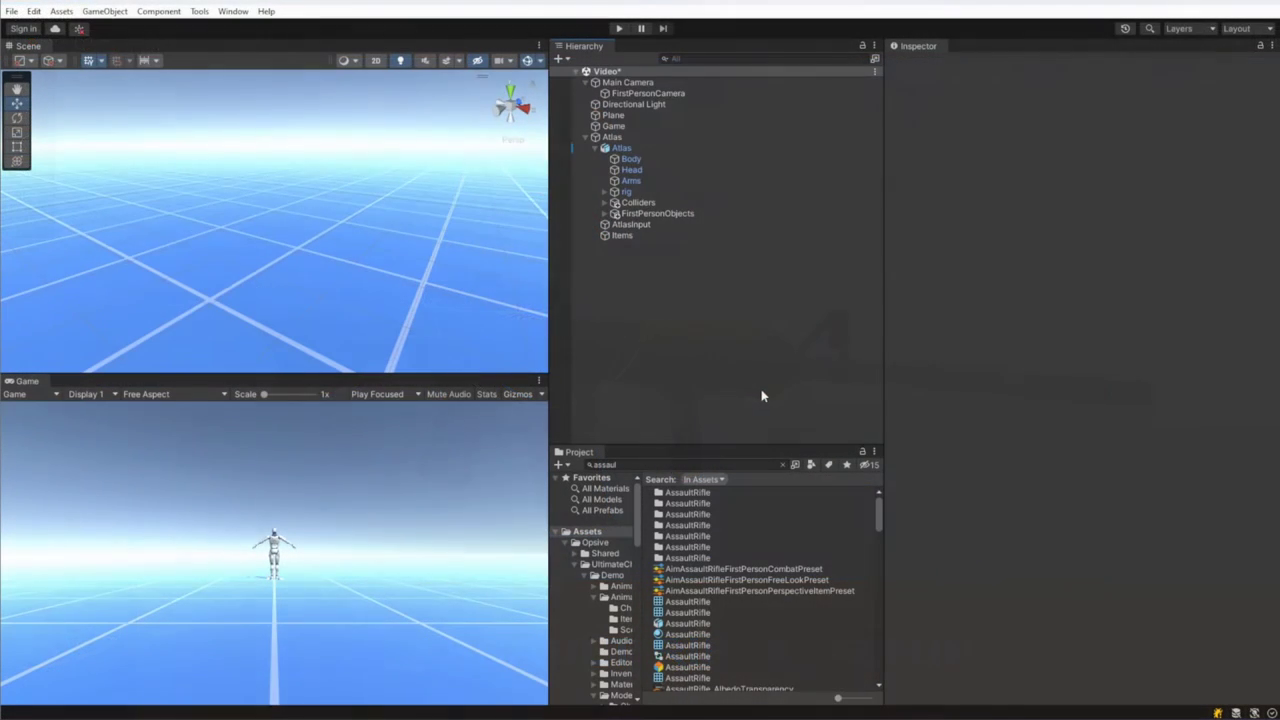
Open the Character Manager's Item page and assign the AssaultRifle model, added to the scene, as the Item
click(199, 11)
mouse_move(224, 27)
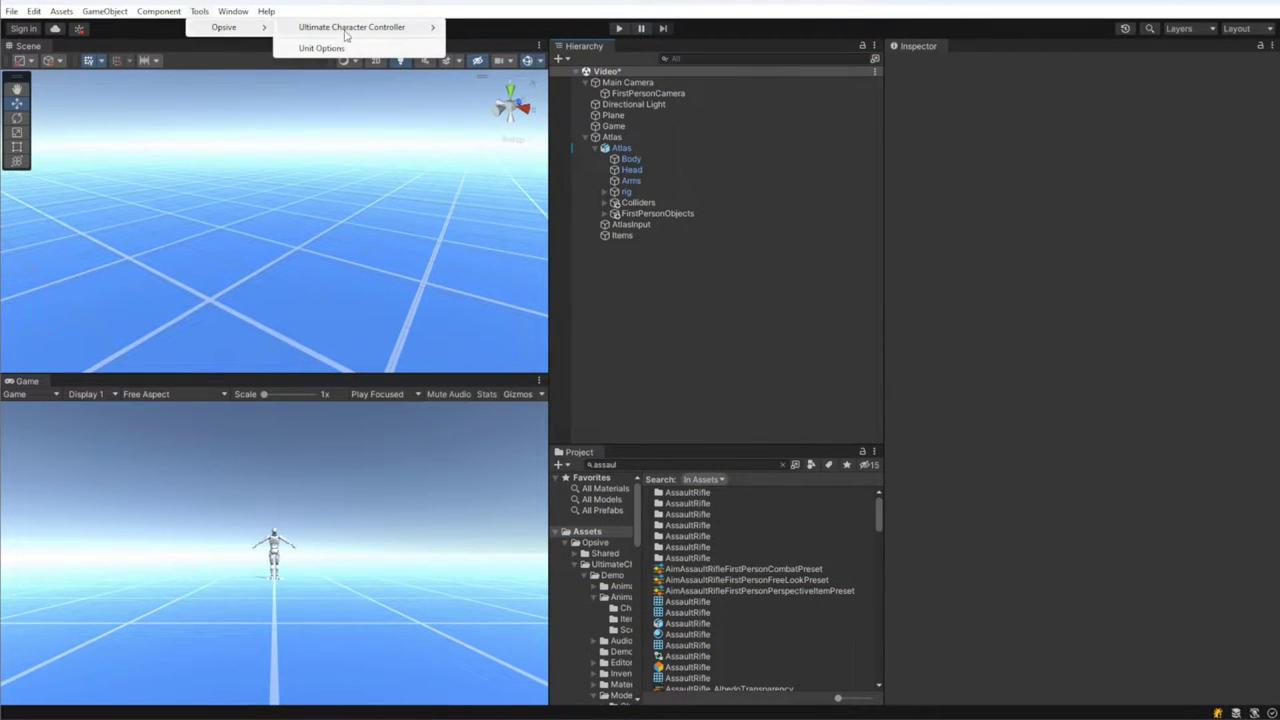
mouse_move(352, 27)
click(505, 73)
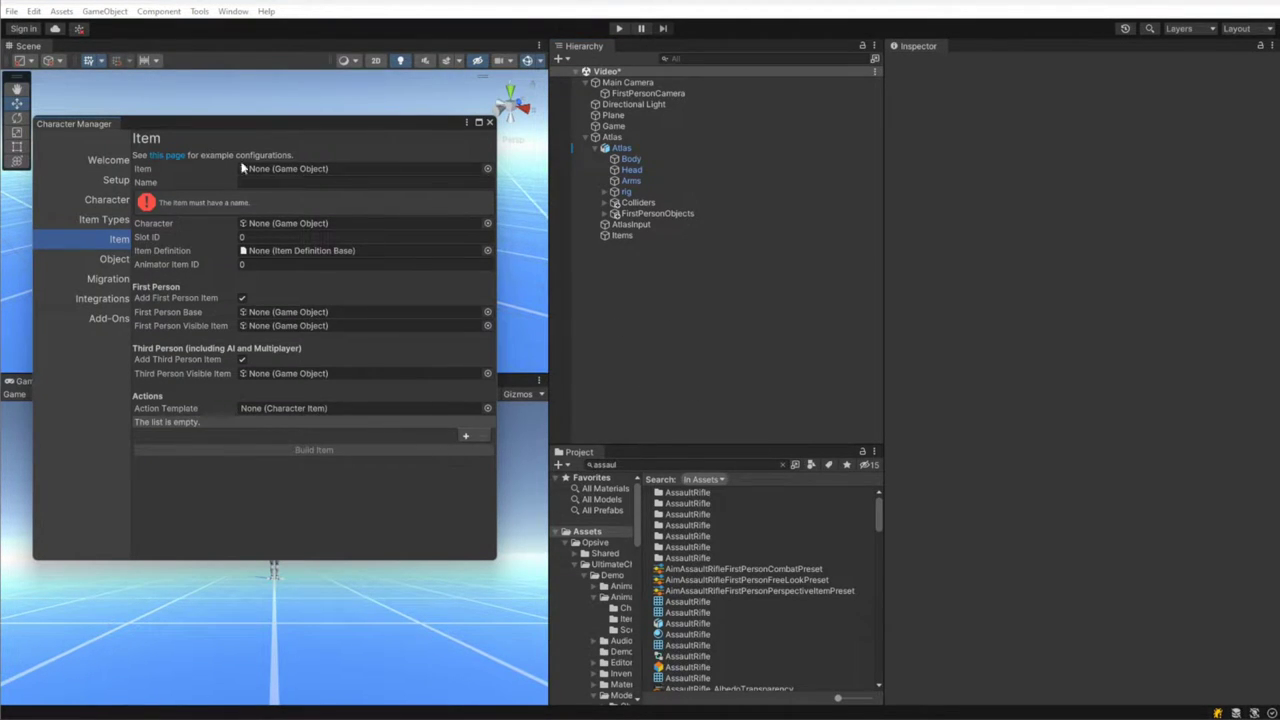
drag(694, 621, 646, 377)
drag(642, 252, 300, 168)
Rename the new item MyAssaultRifle
click(334, 183)
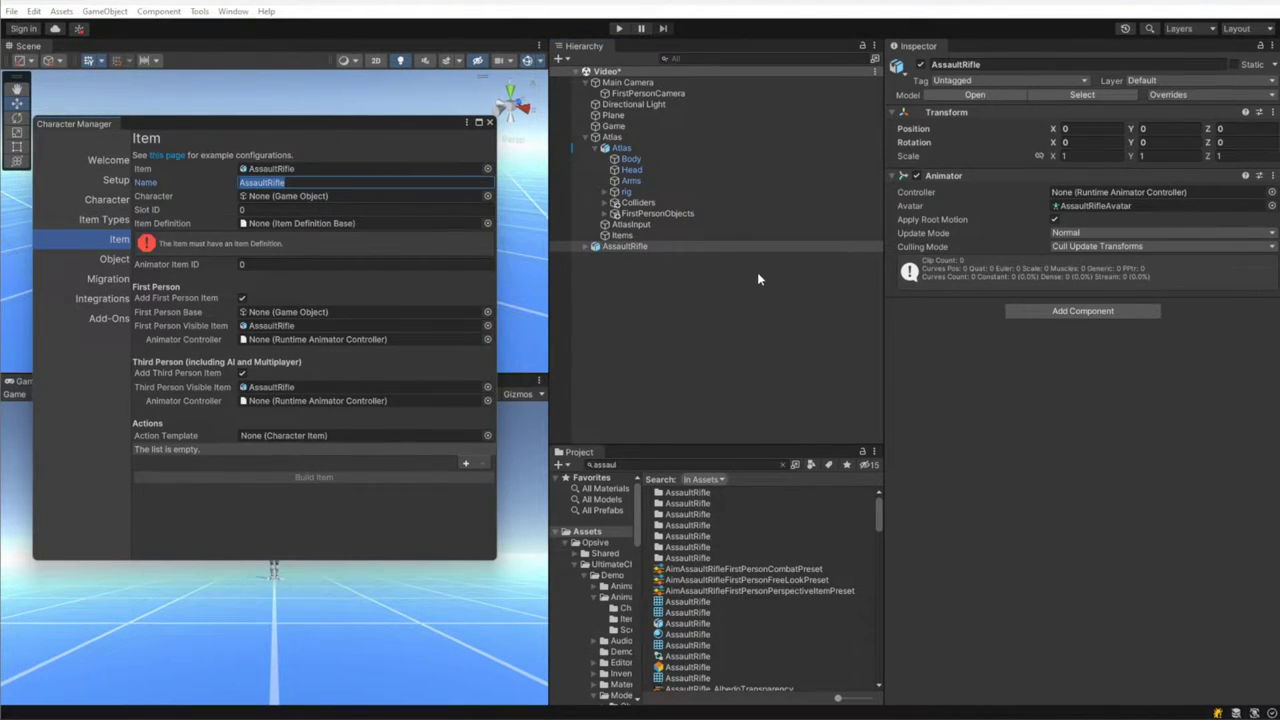
text(My)
click(357, 131)
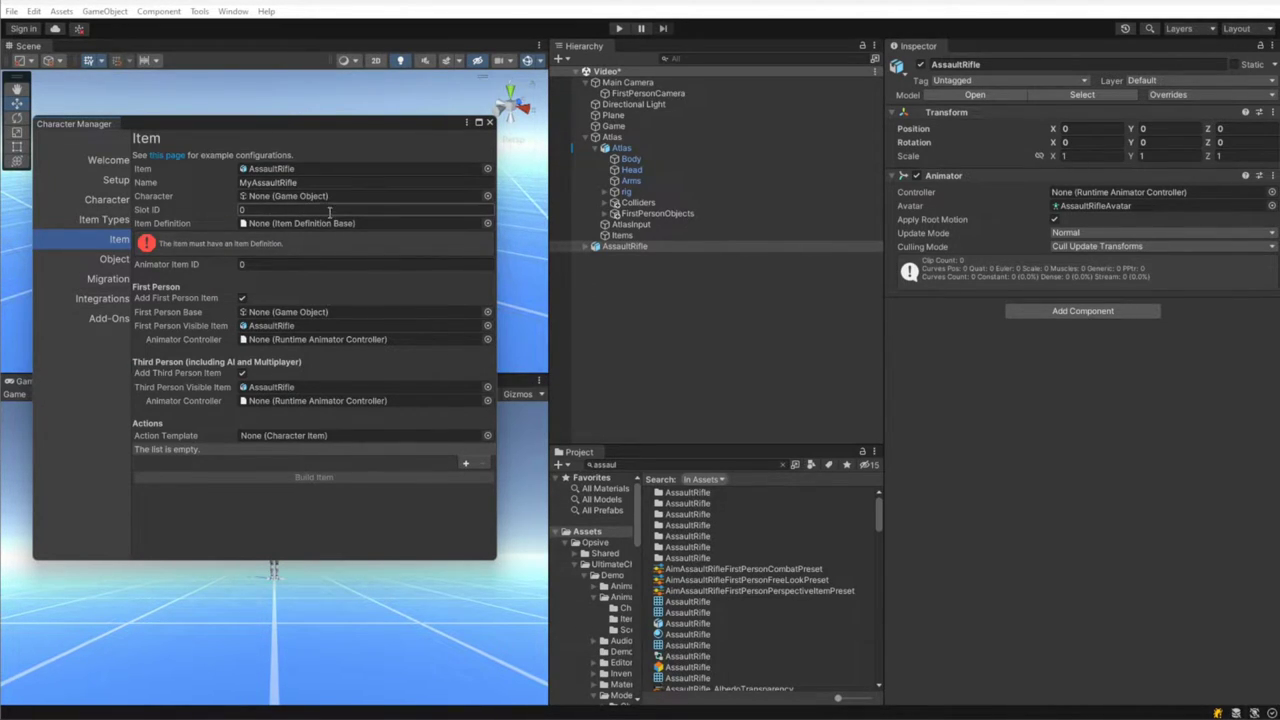
Set the item's definition to MyAssaultRifle and its Animator Item ID to 1
click(487, 223)
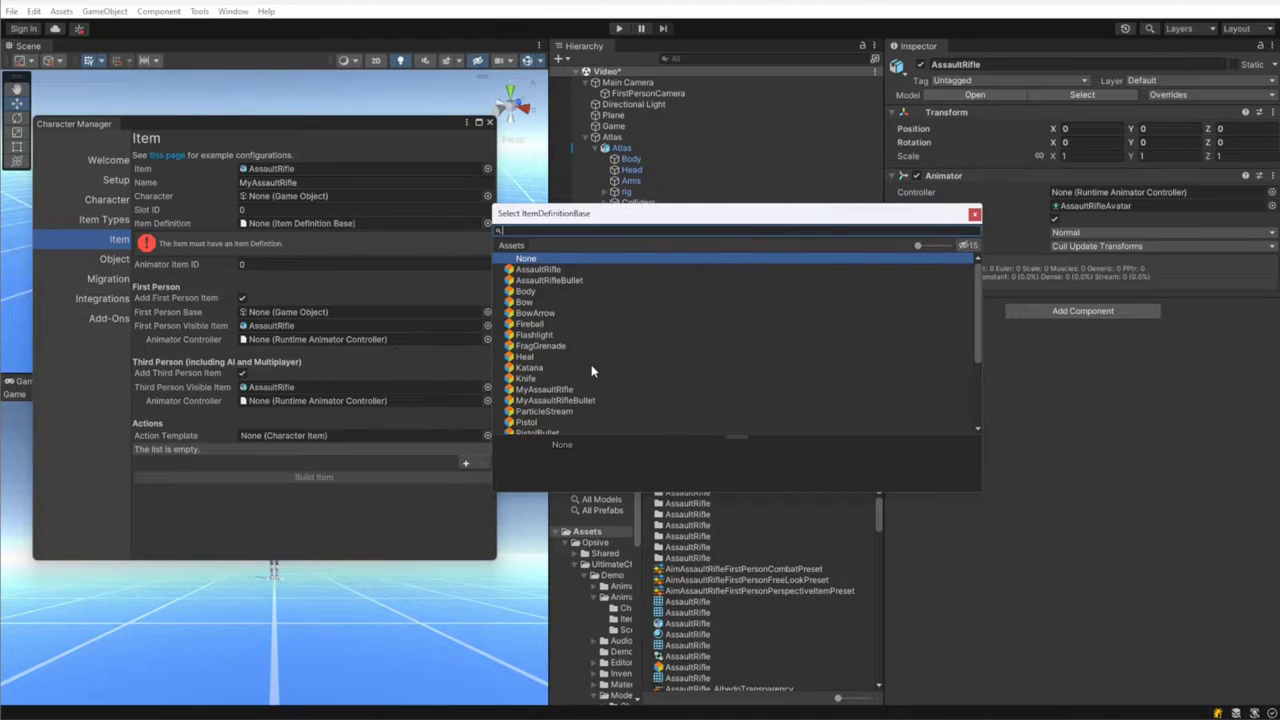
double_click(525, 378)
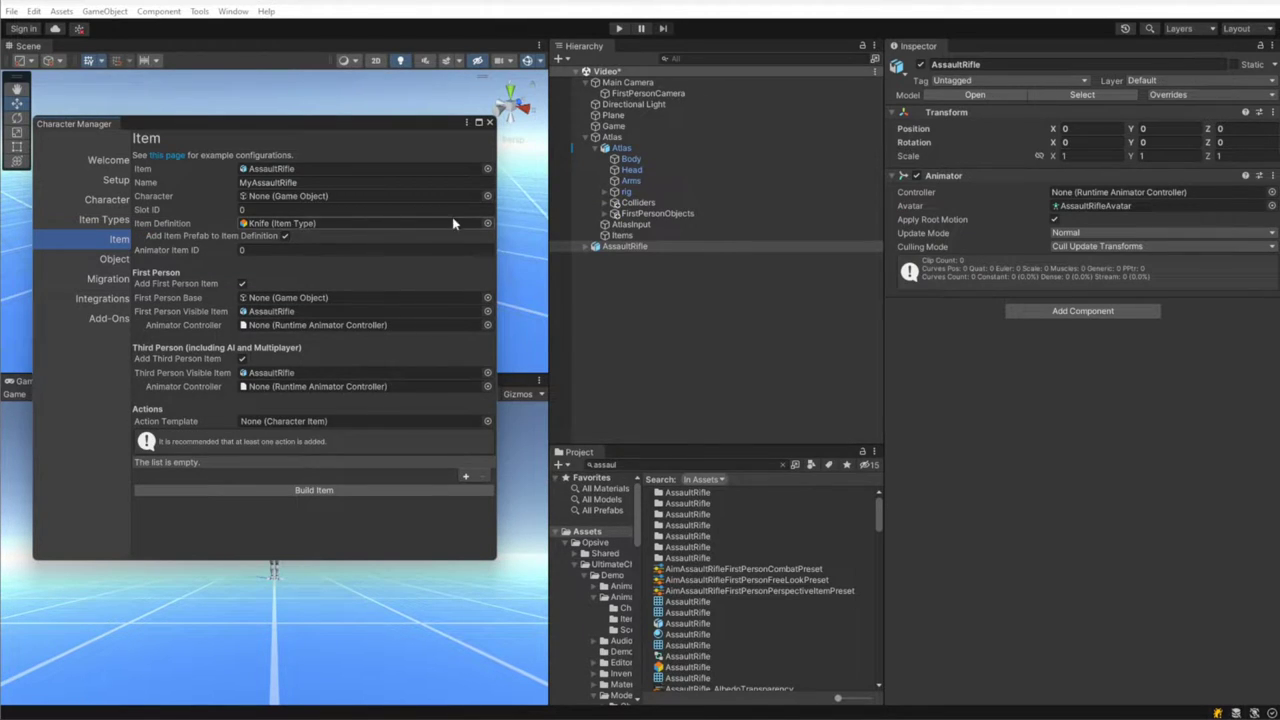
click(487, 223)
double_click(567, 357)
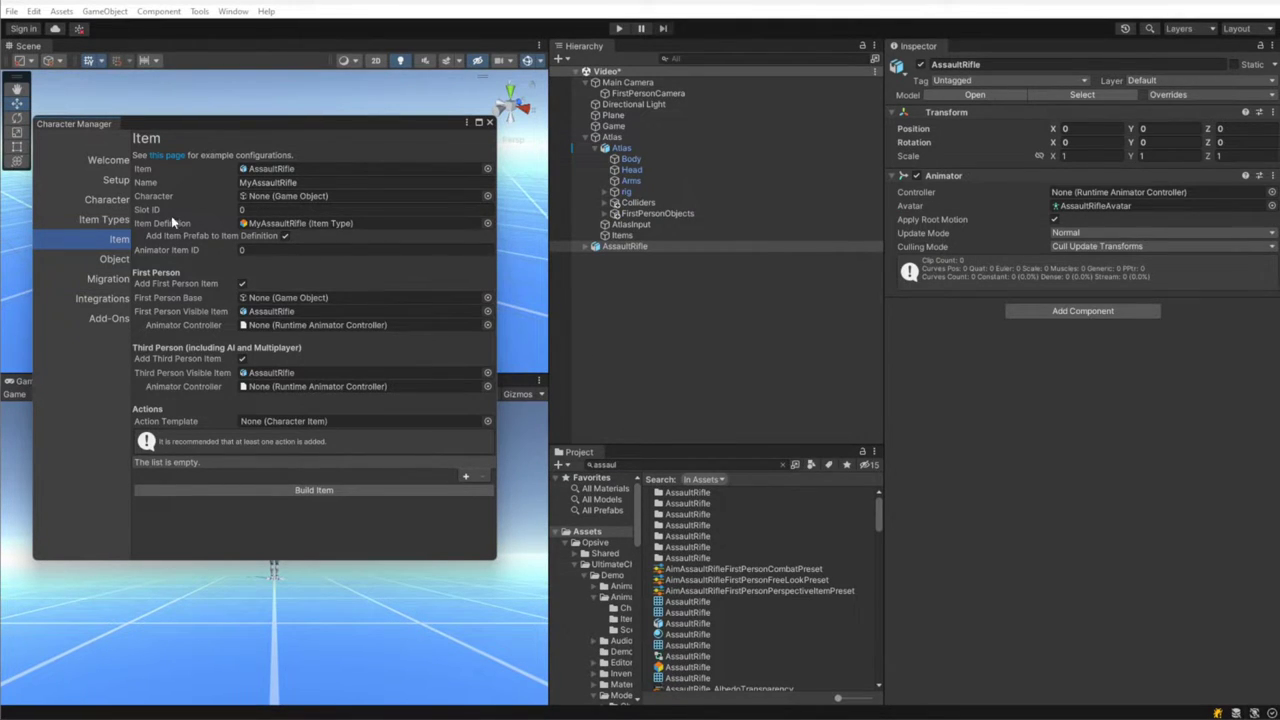
click(270, 249)
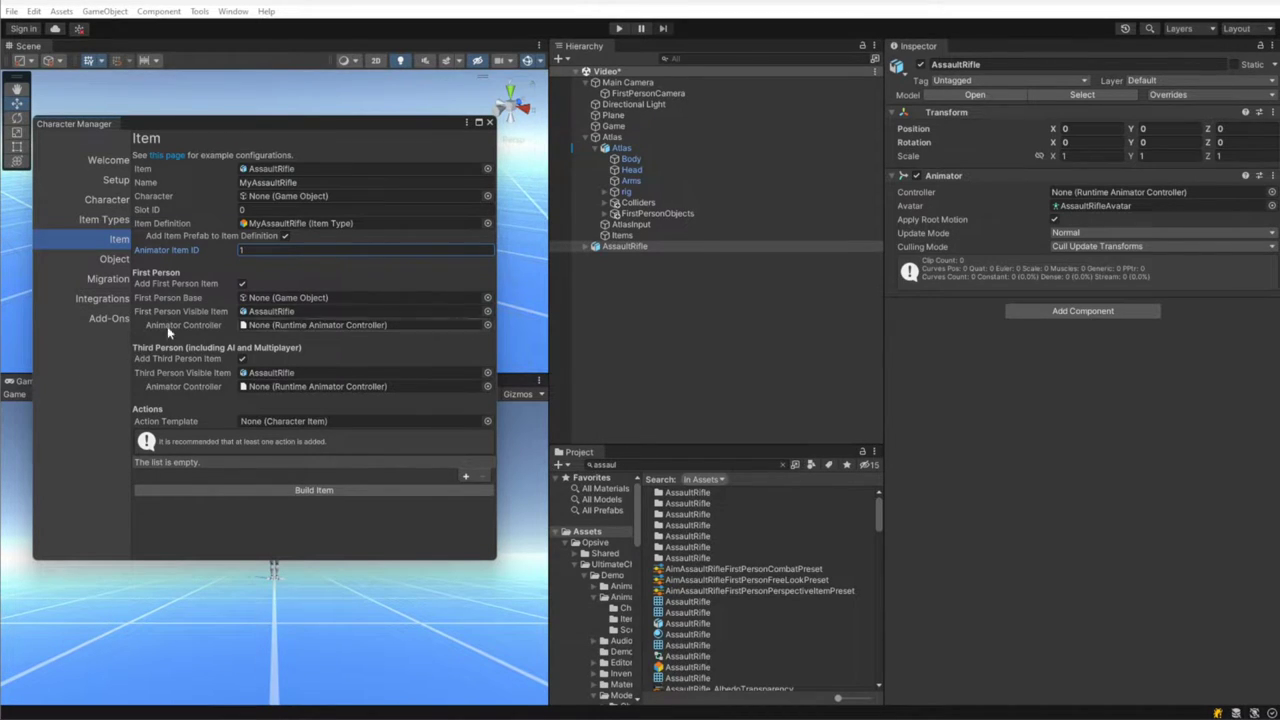
Assign the AssaultRifle animator controller to both the first person and third person visible items
click(299, 310)
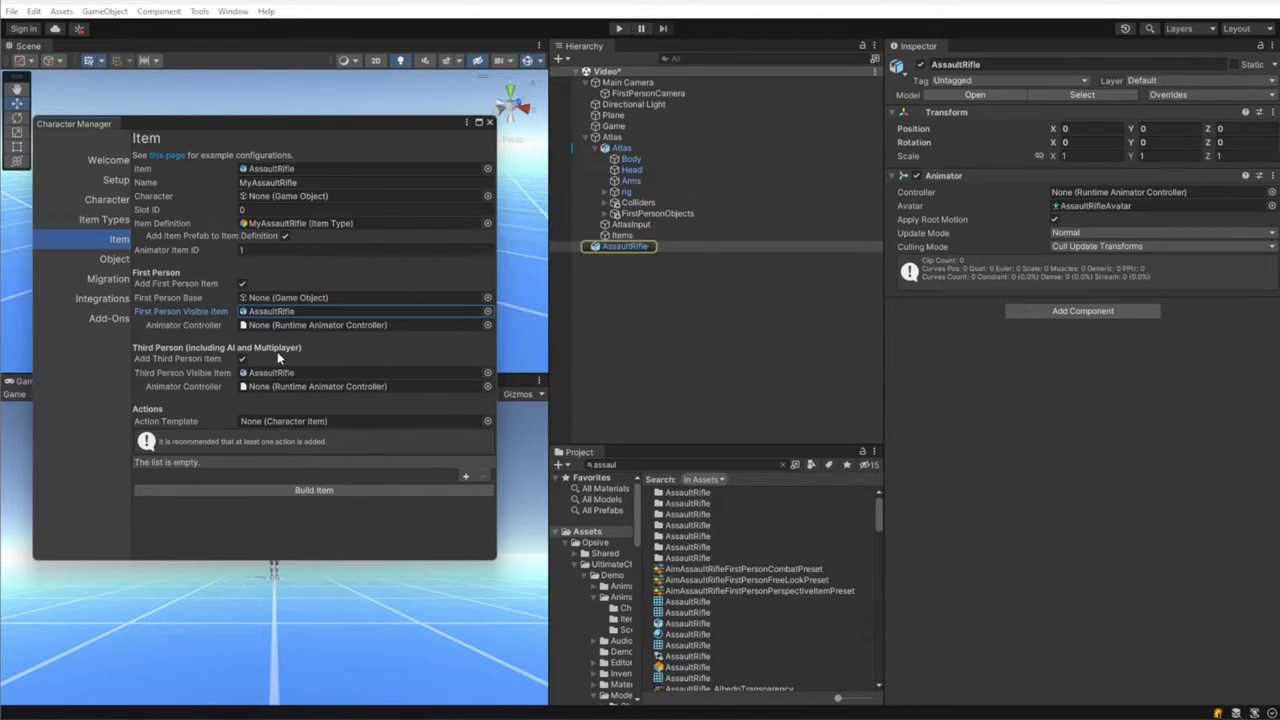
click(487, 325)
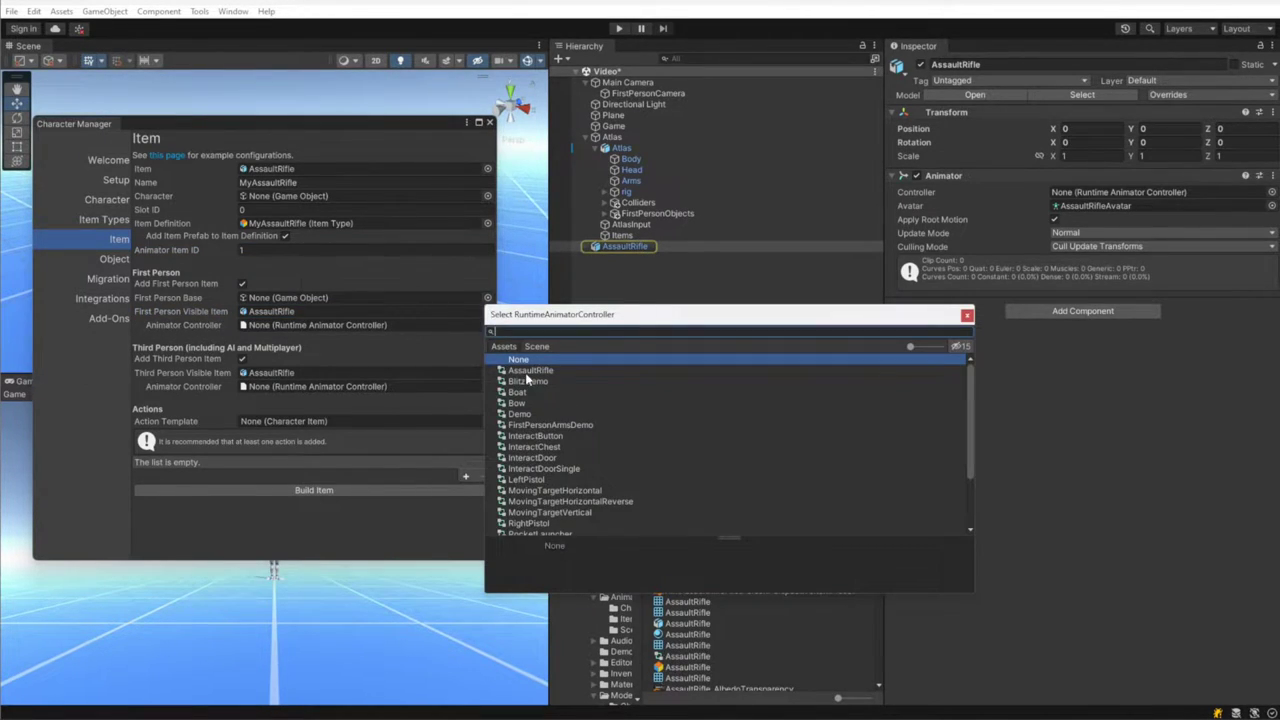
double_click(527, 371)
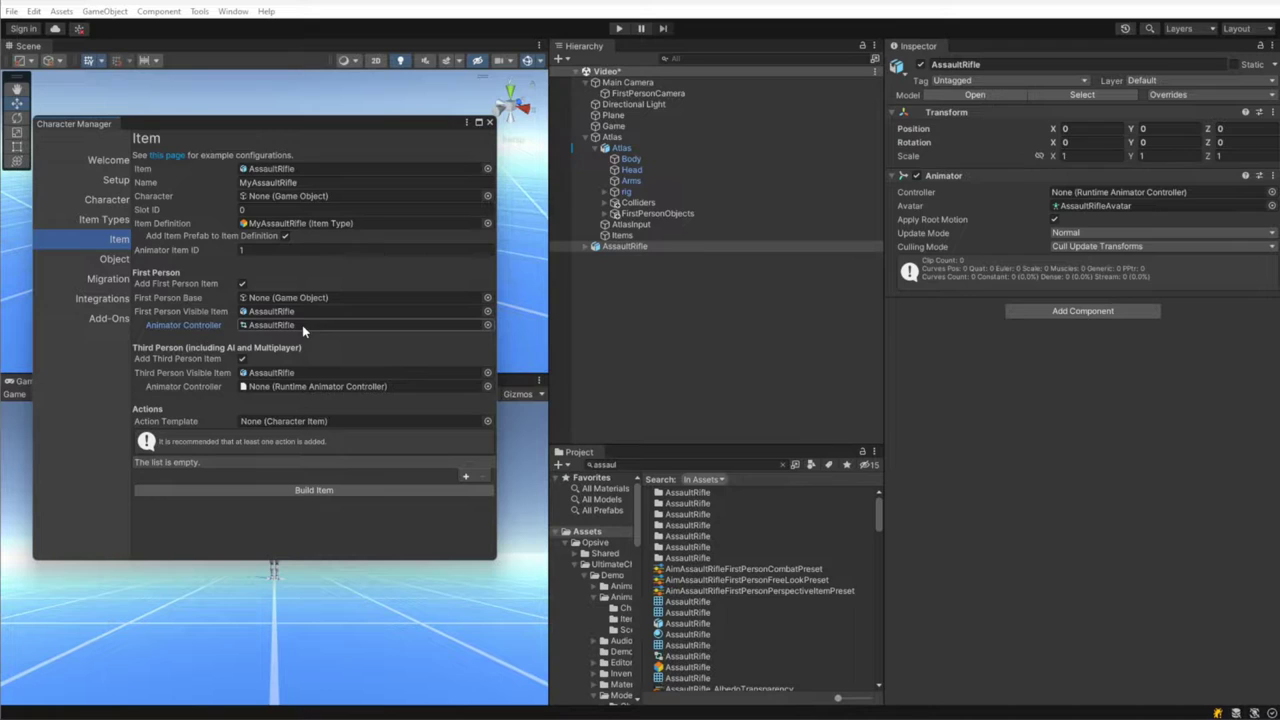
click(241, 358)
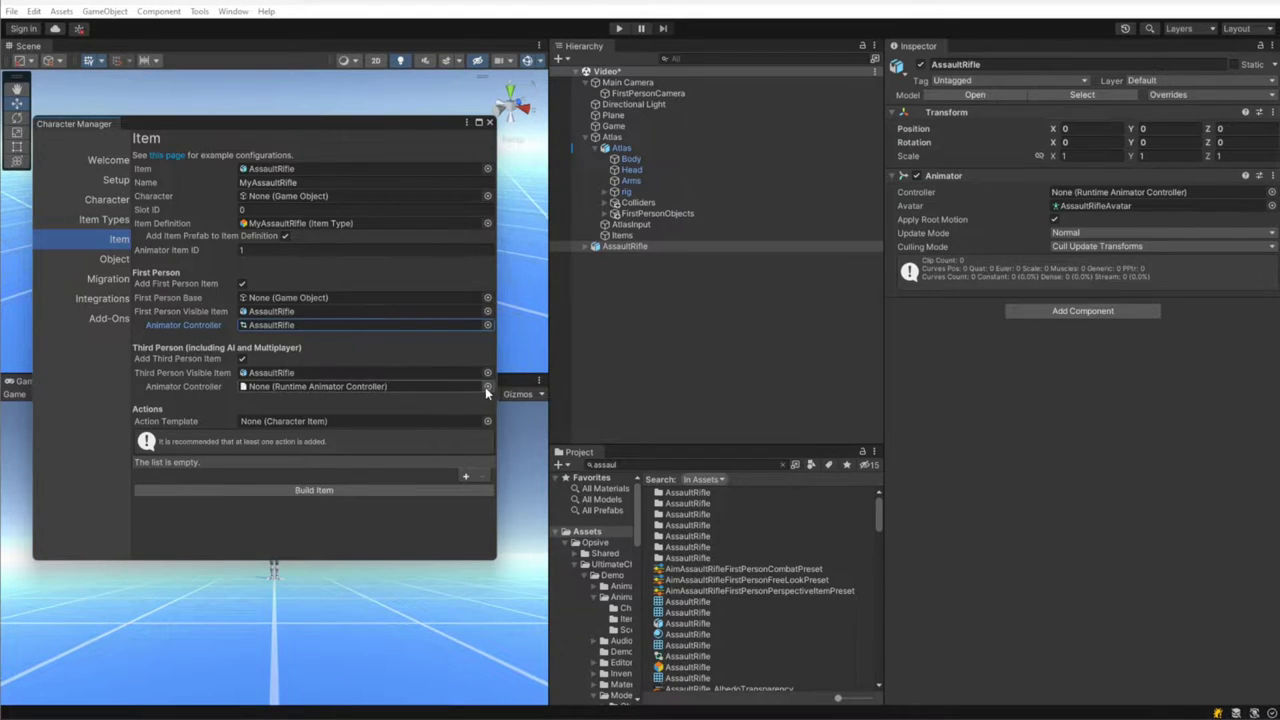
click(487, 386)
double_click(527, 434)
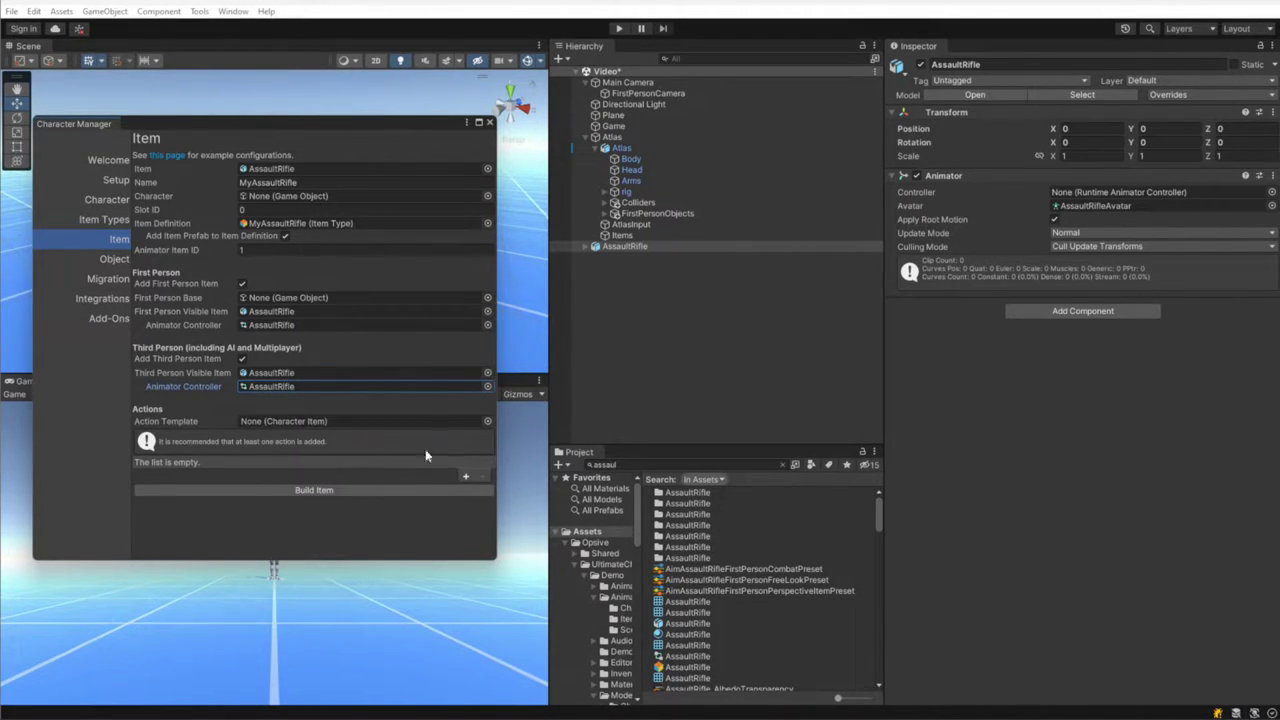
Add a Shootable action, build the item as the MyAssaultRifle prefab in Assets, and clear the Character Manager out of view
click(470, 474)
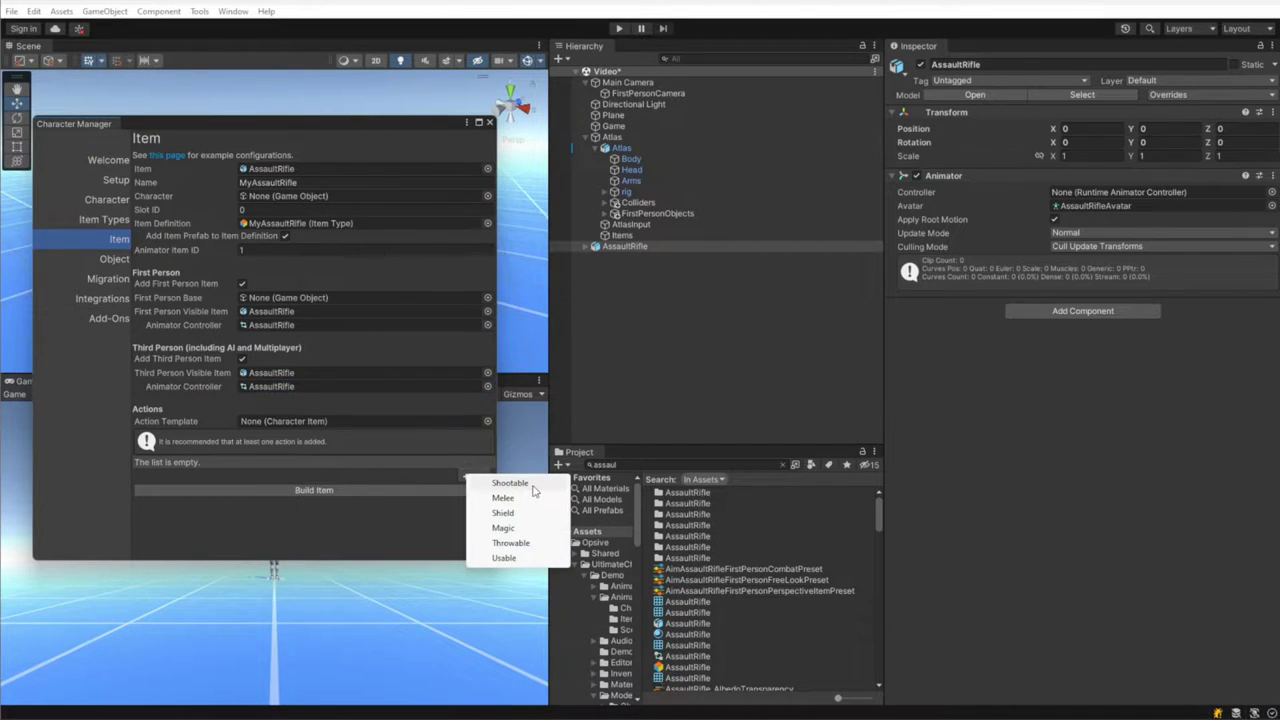
click(530, 485)
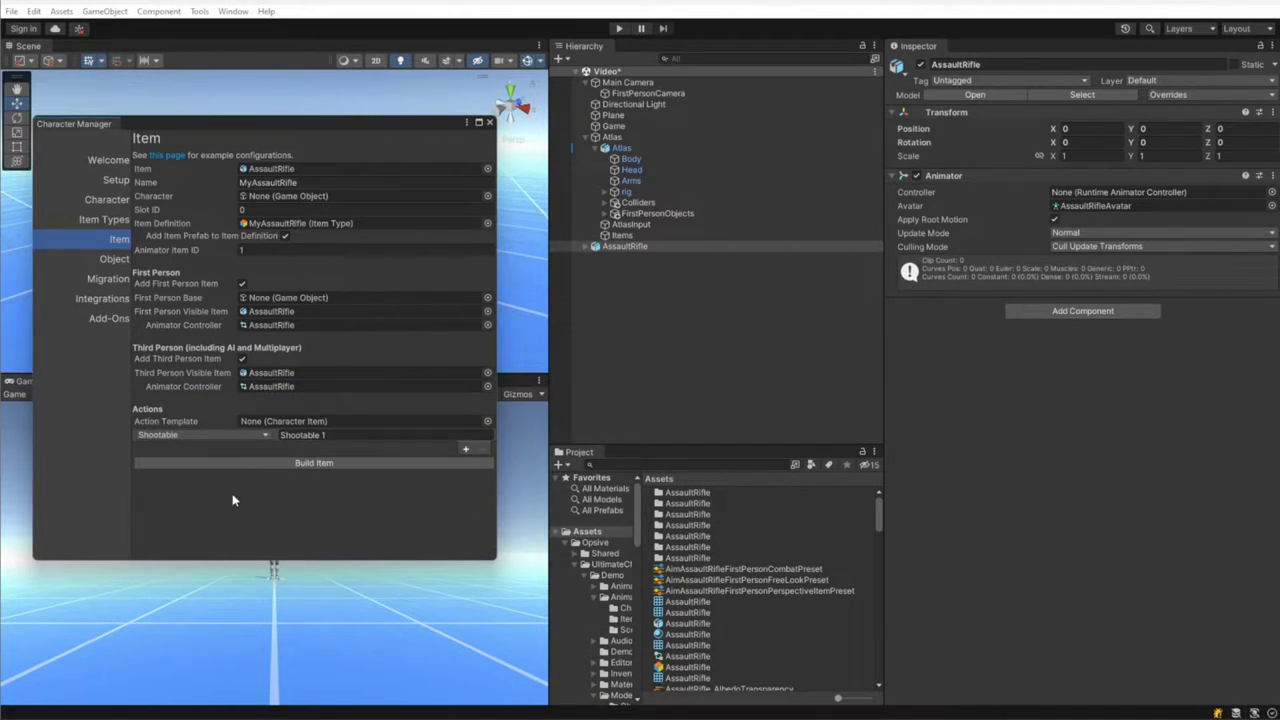
click(345, 463)
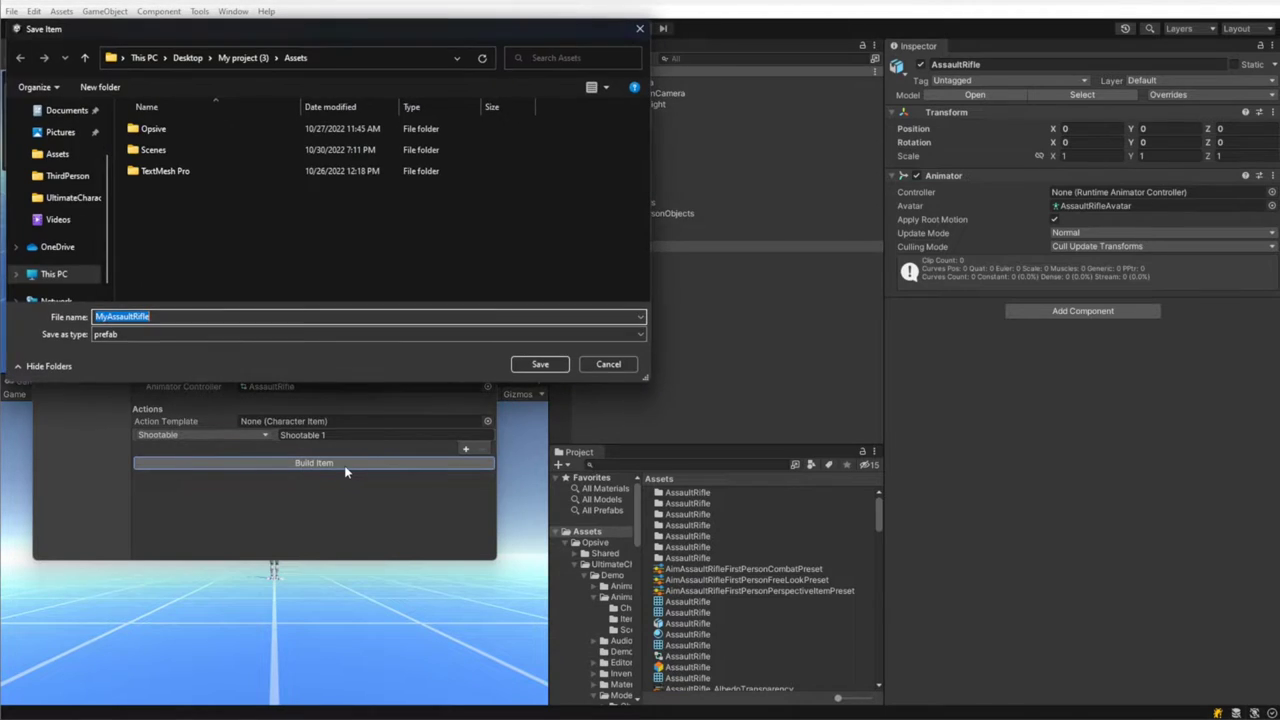
click(535, 365)
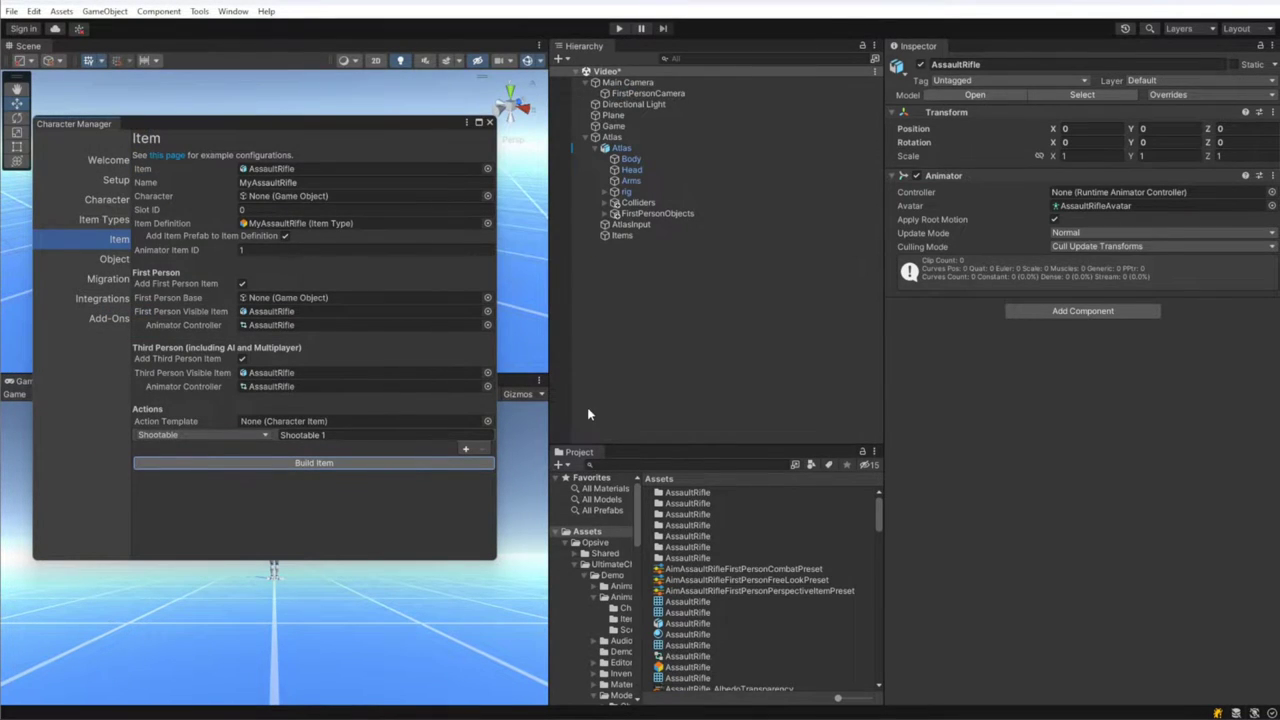
drag(405, 123, 1279, 140)
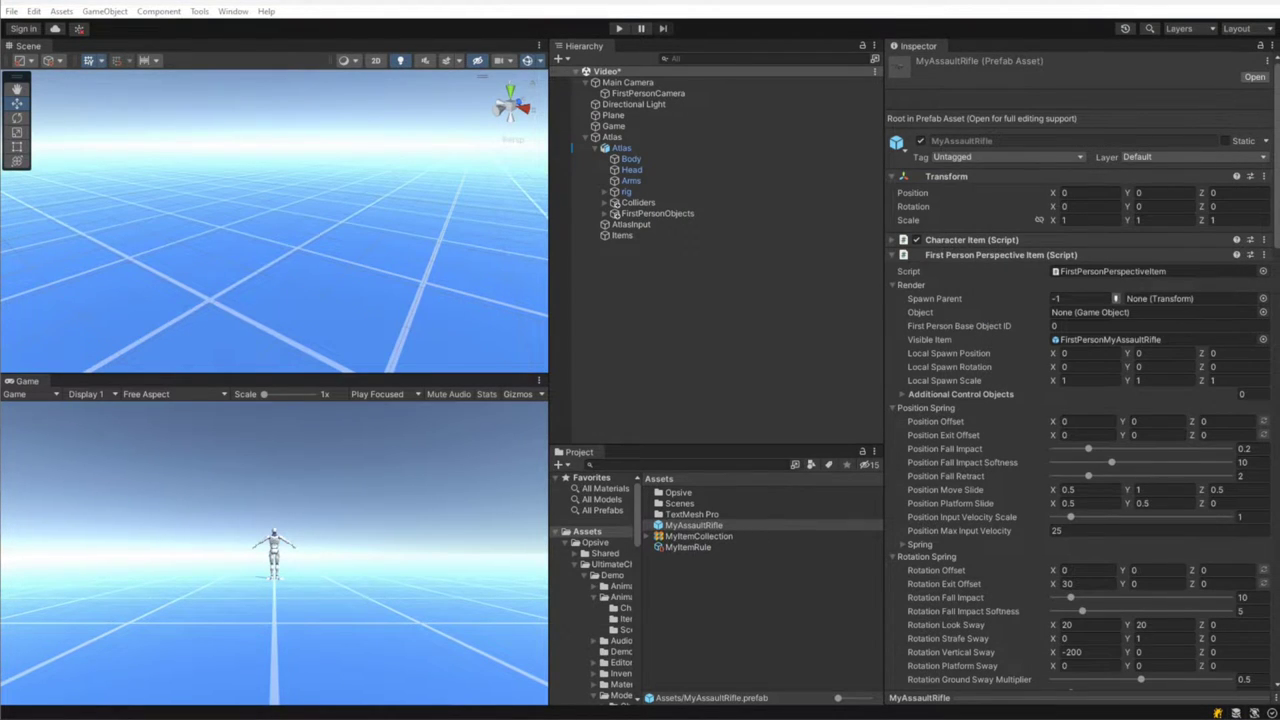
Play-test the scene briefly to check the Atlas character, and stop it
click(795, 315)
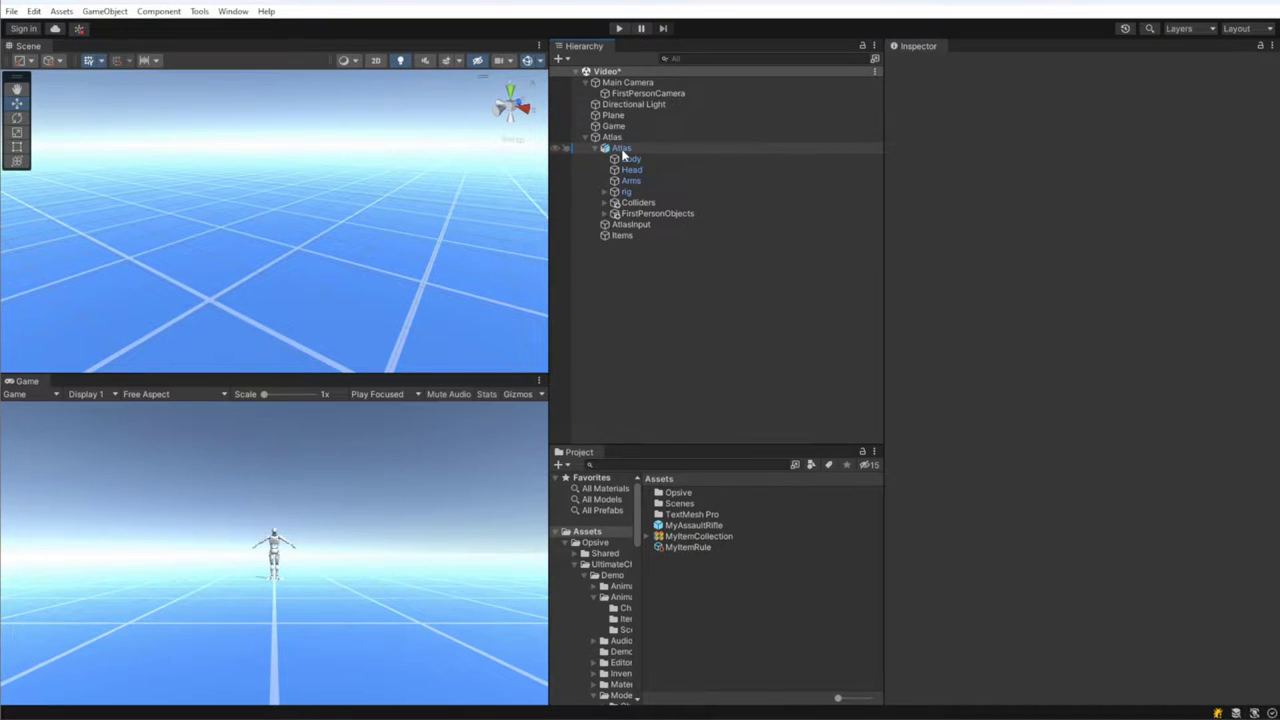
click(620, 28)
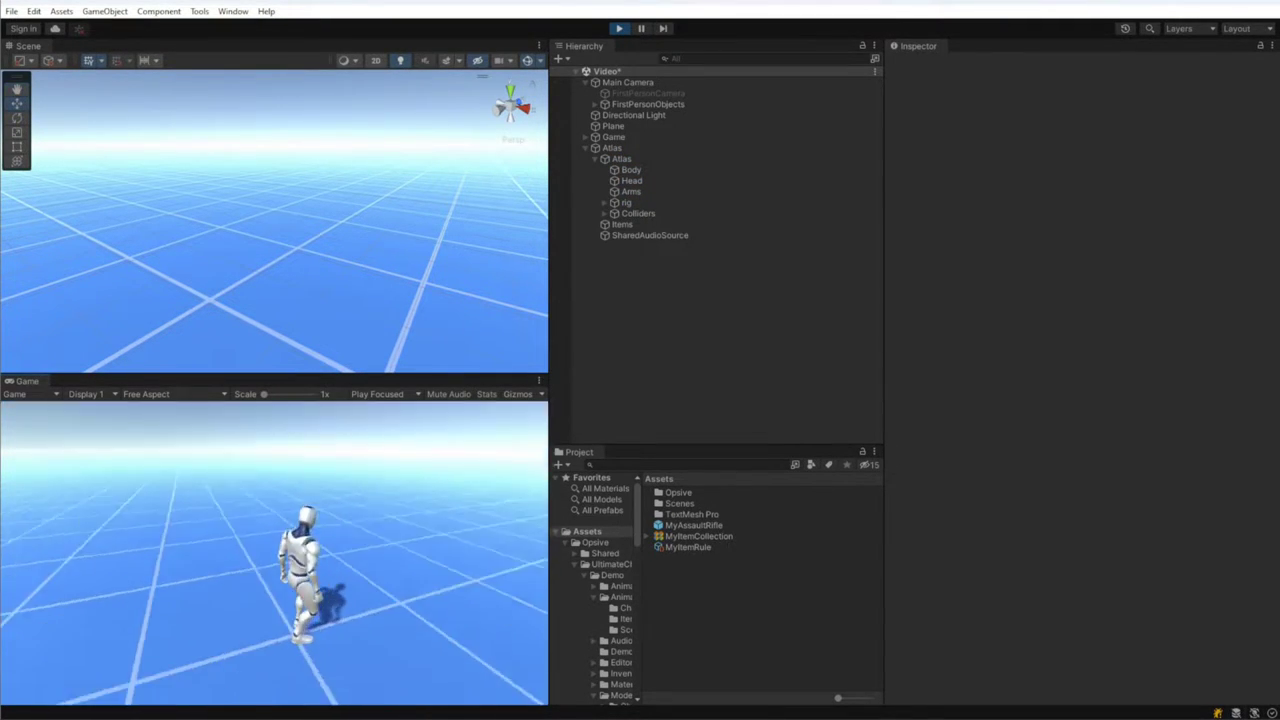
click(620, 28)
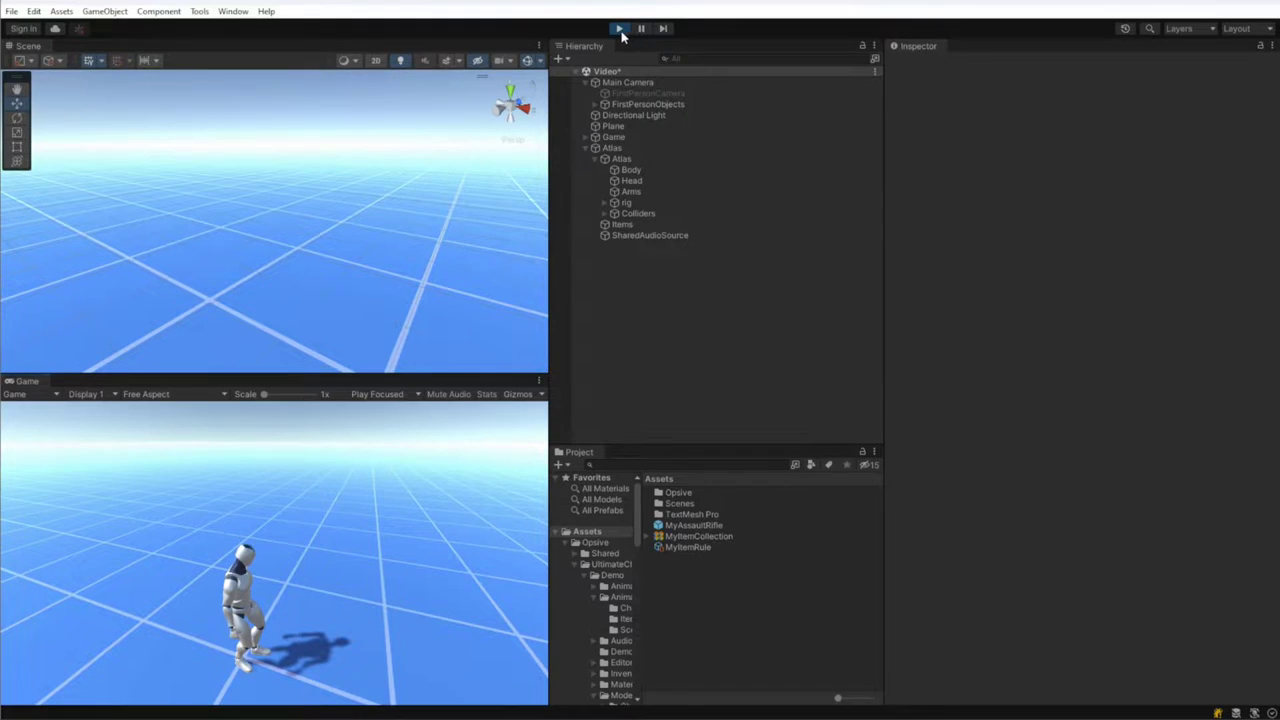
Add two Default Loadout entries to the Atlas character's Inventory and assign MyAssaultRifle and MyAssaultRifleBullet to them
click(651, 147)
click(655, 138)
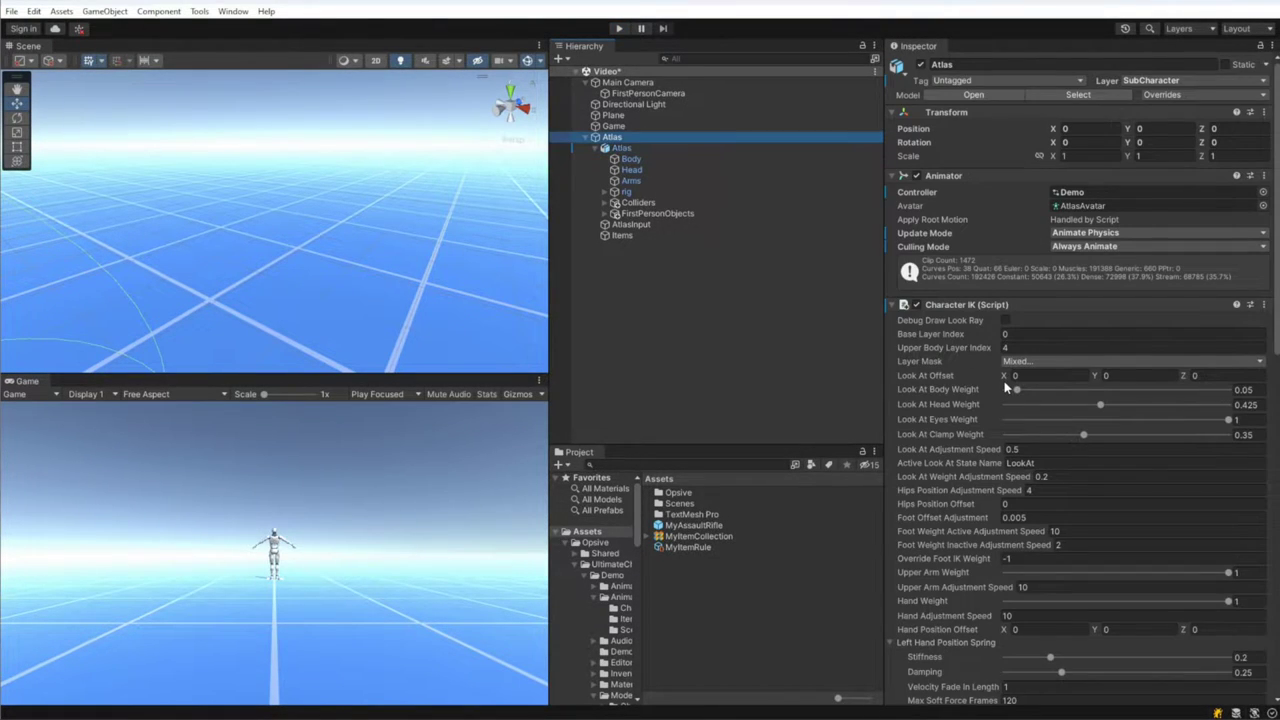
scroll(1004, 381, down, 20)
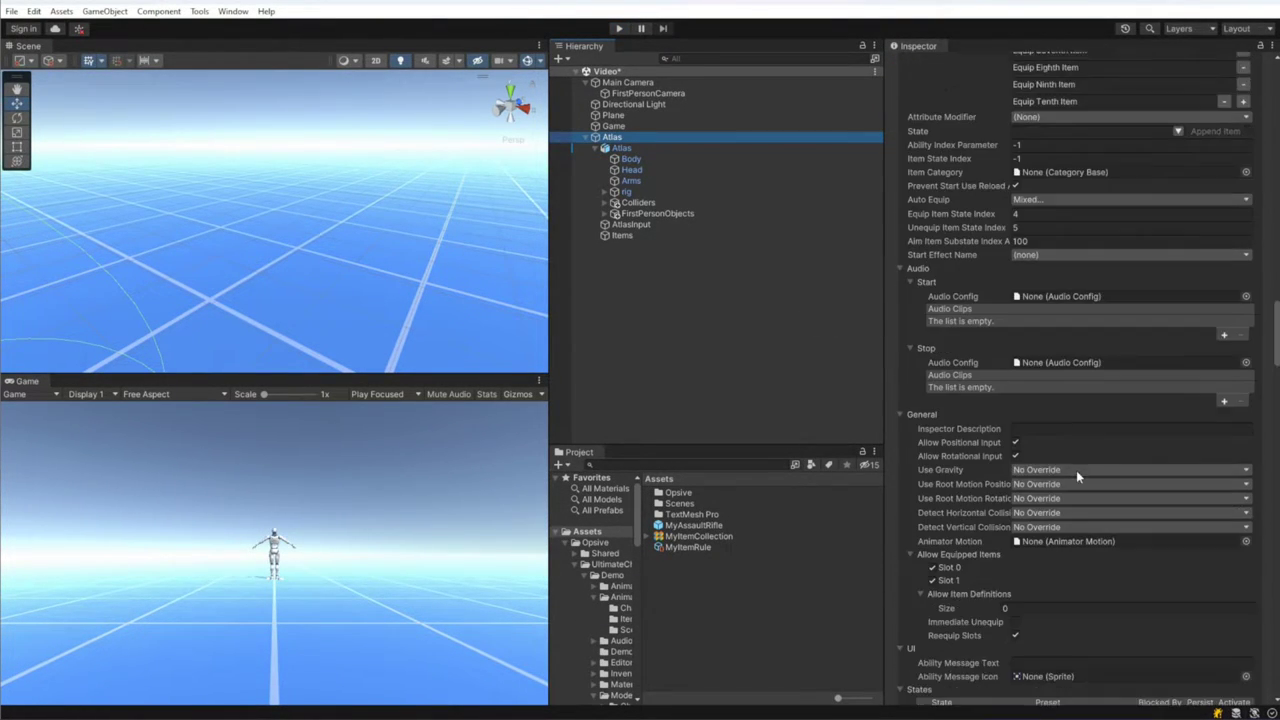
scroll(1076, 470, down, 10)
scroll(1076, 470, up, 5)
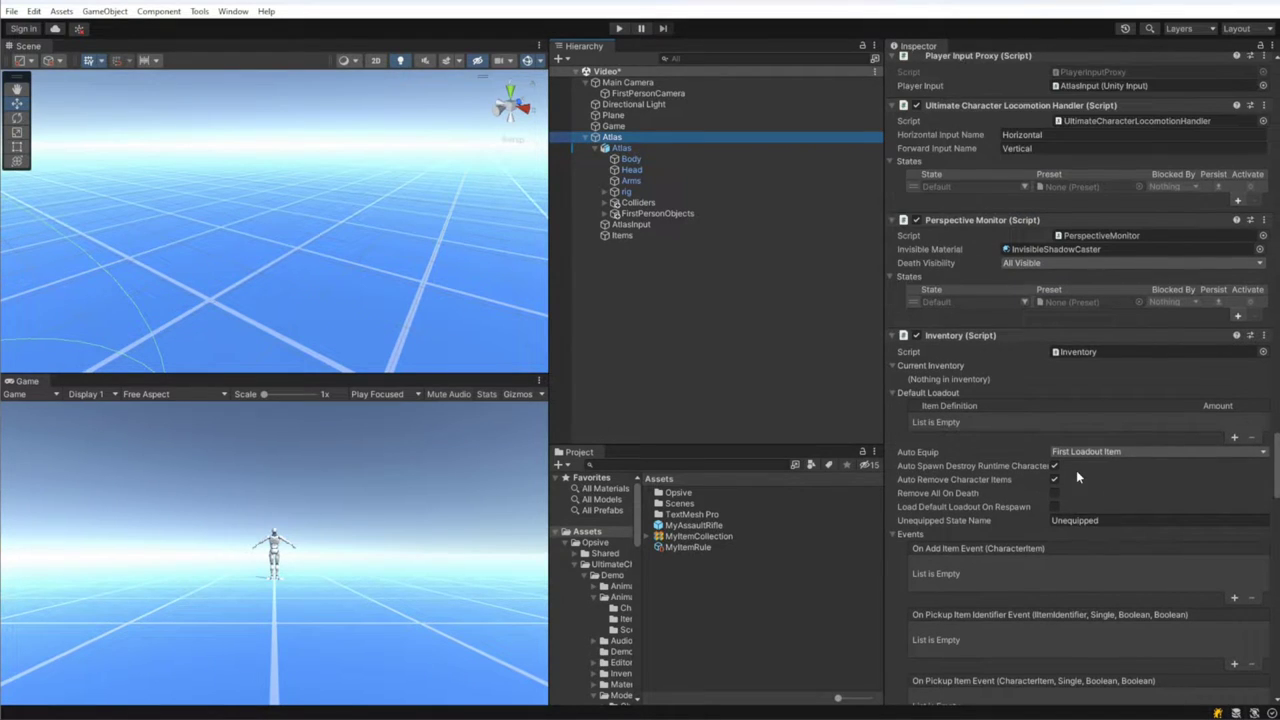
click(1233, 439)
click(1233, 439)
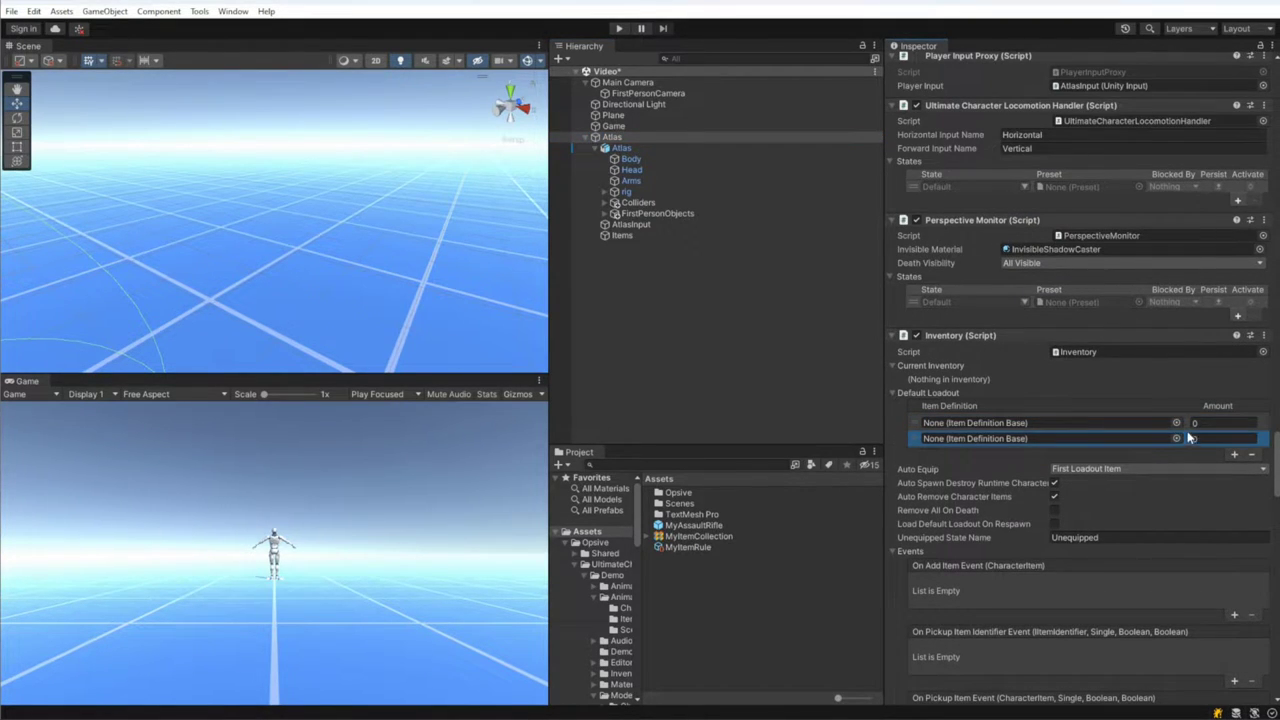
click(1180, 430)
double_click(889, 593)
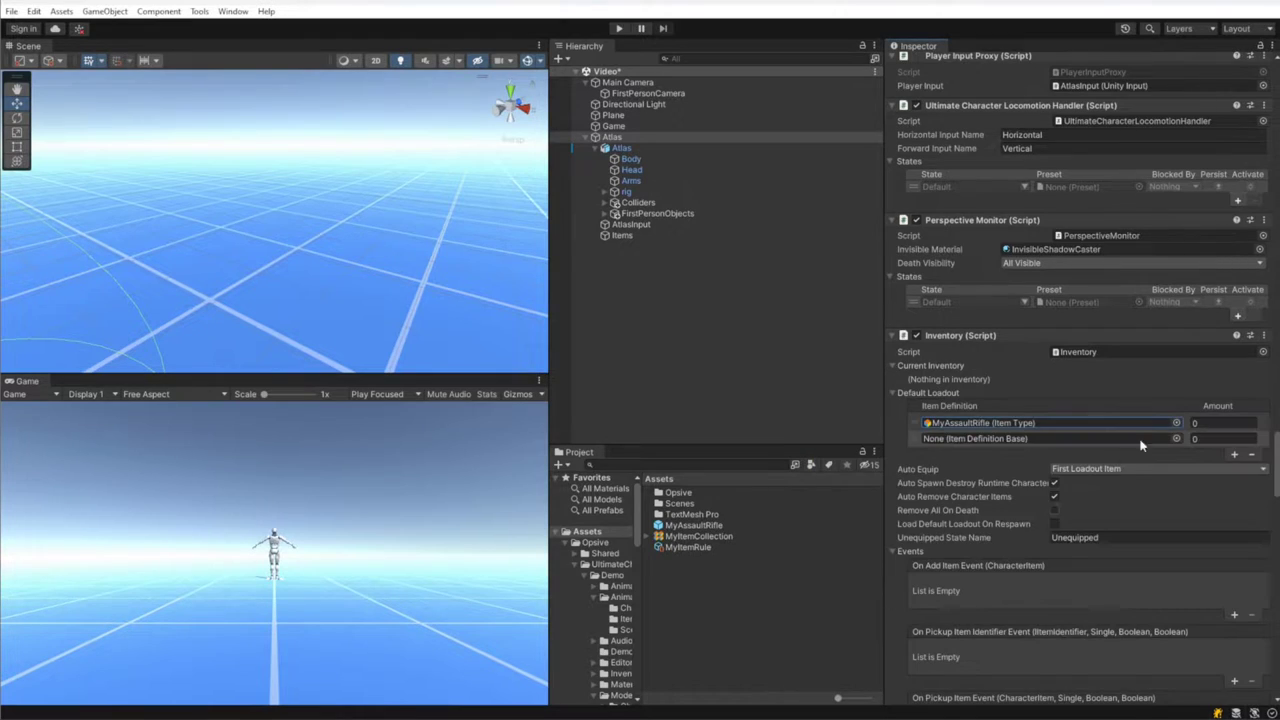
click(1183, 438)
scroll(912, 600, down, 3)
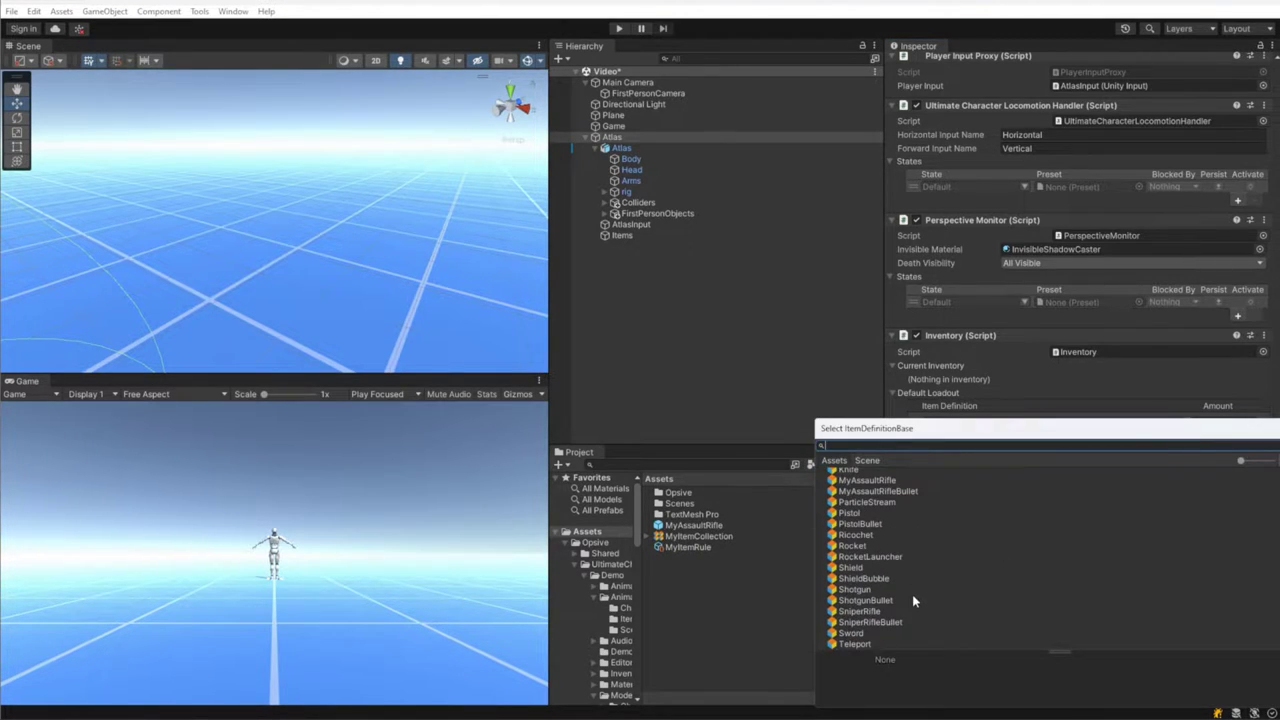
double_click(920, 491)
Set the loadout amounts to 1 for MyAssaultRifle and 100 for MyAssaultRifleBullet
click(1218, 423)
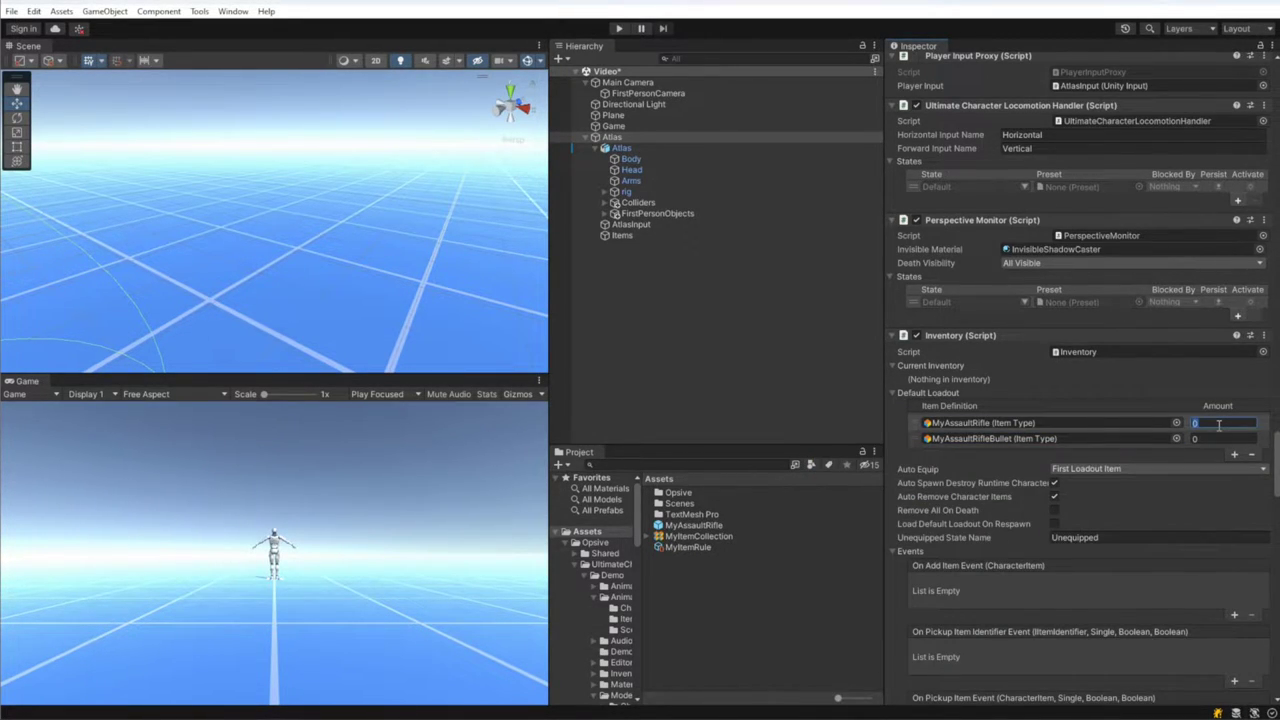
click(1222, 438)
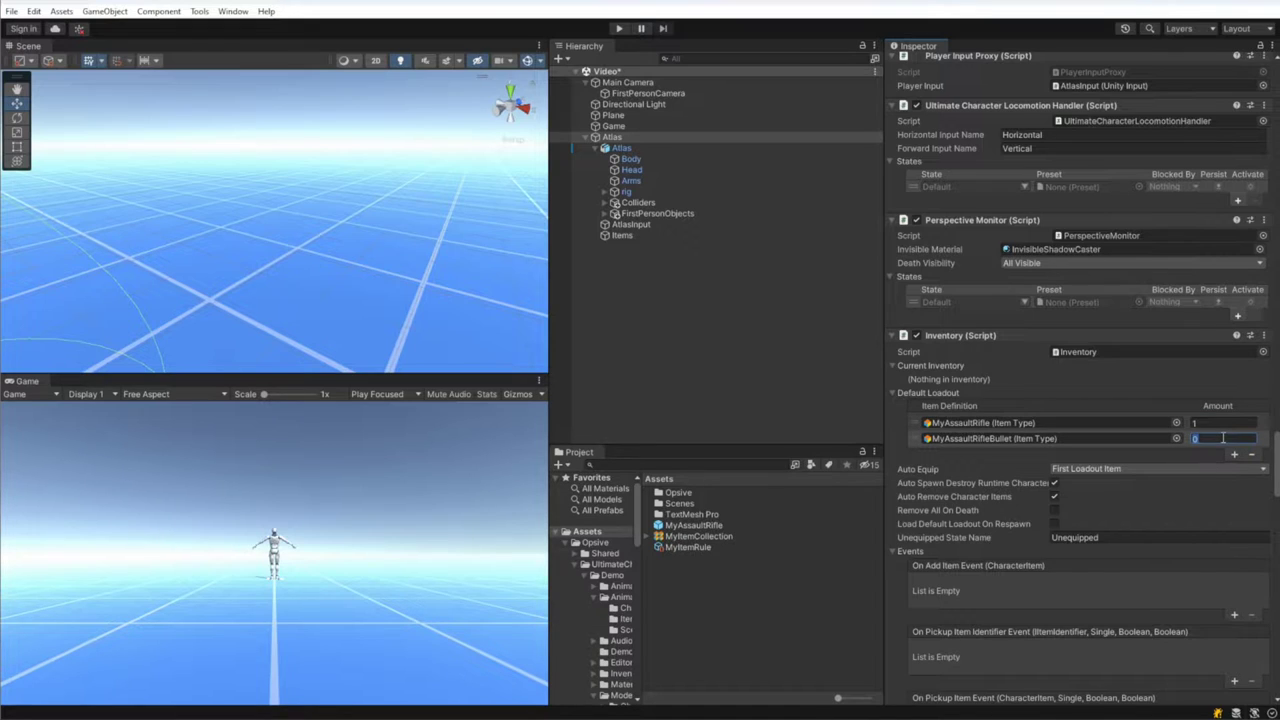
text(100)
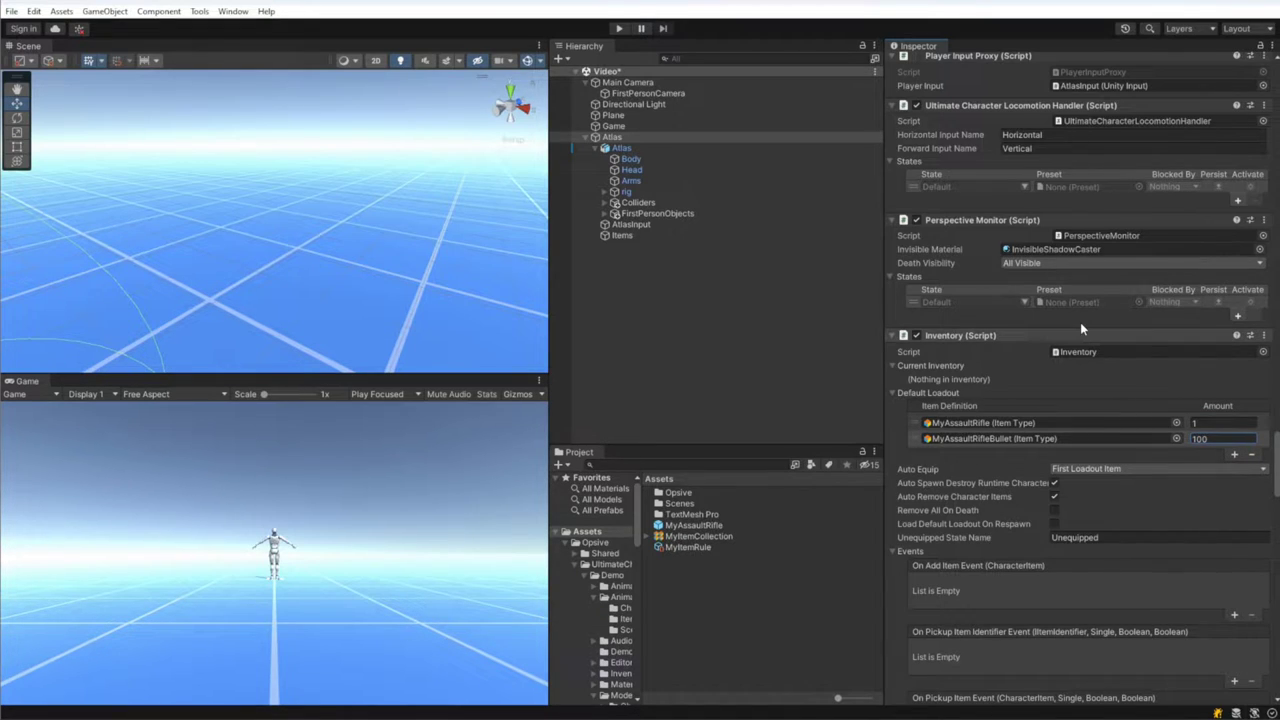
Play the scene, equip the rifle, and examine from several angles how it sits in the character's hands
click(619, 28)
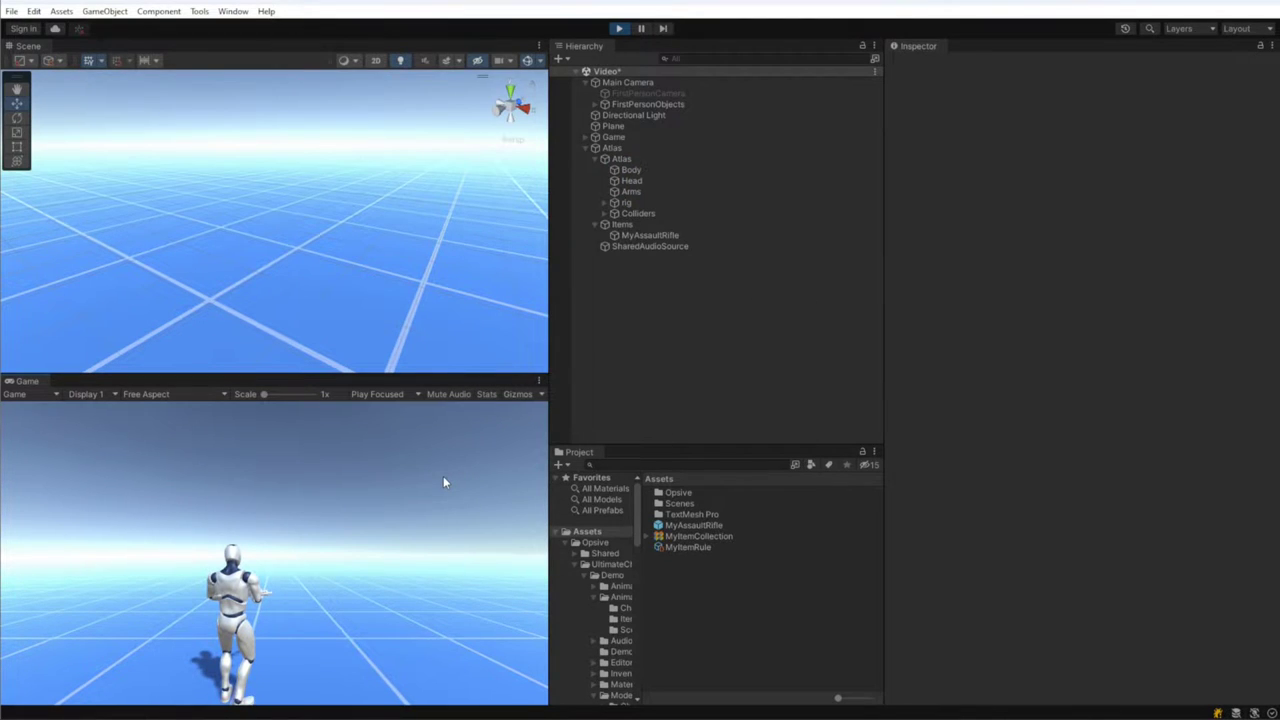
scroll(387, 277, down, 6)
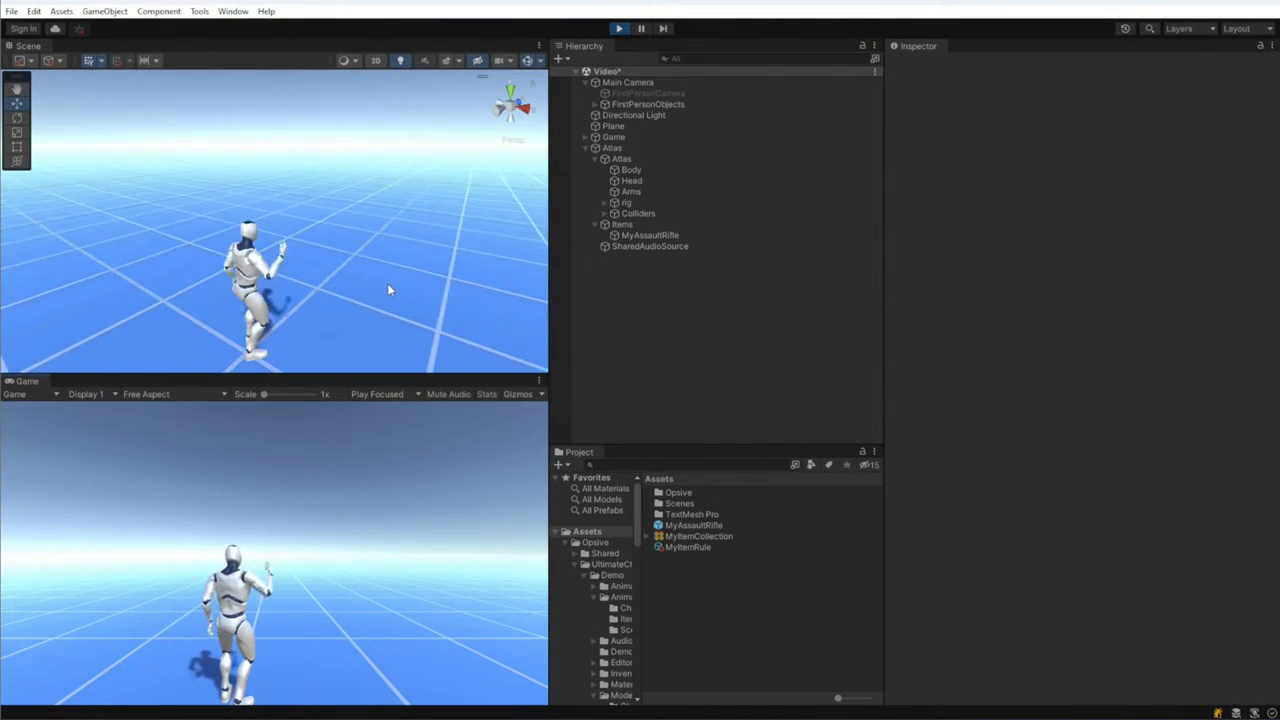
scroll(387, 277, up, 3)
key(1)
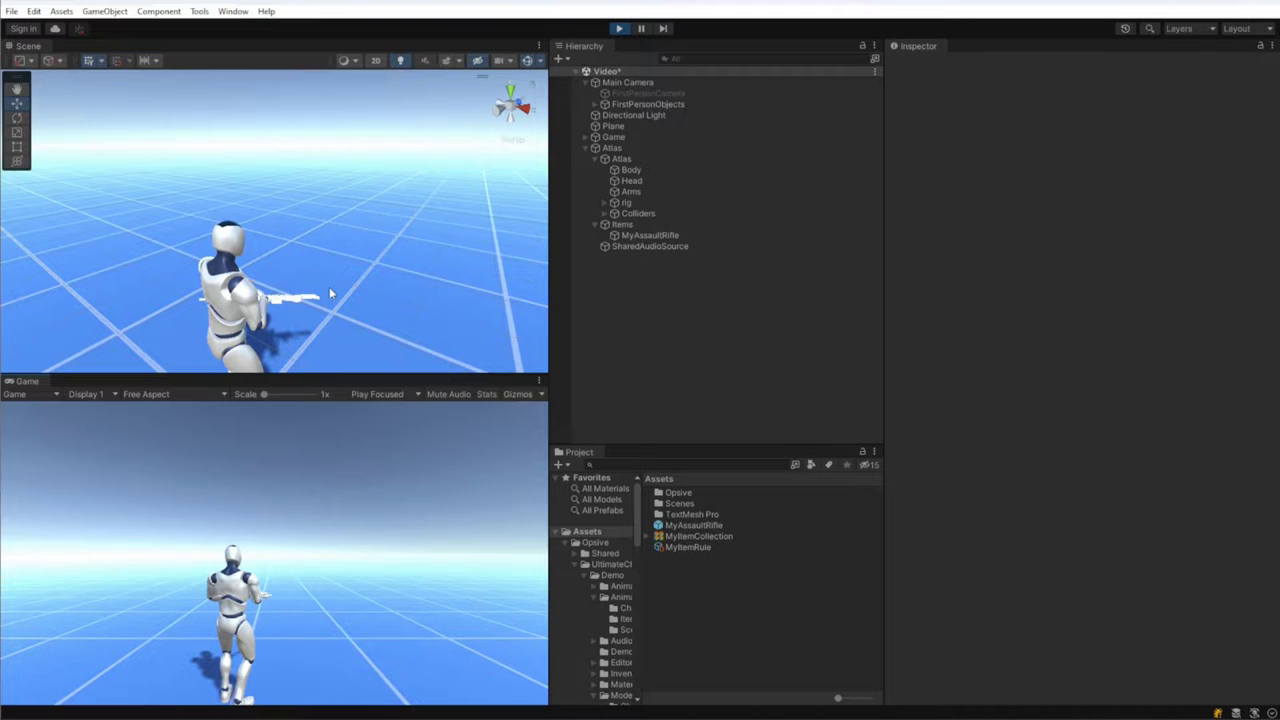
middle_drag(329, 287, 246, 226)
right_drag(246, 226, 109, 251)
scroll(294, 263, down, 3)
alt+drag(294, 263, 209, 272)
middle_drag(209, 272, 286, 273)
scroll(289, 271, up, 3)
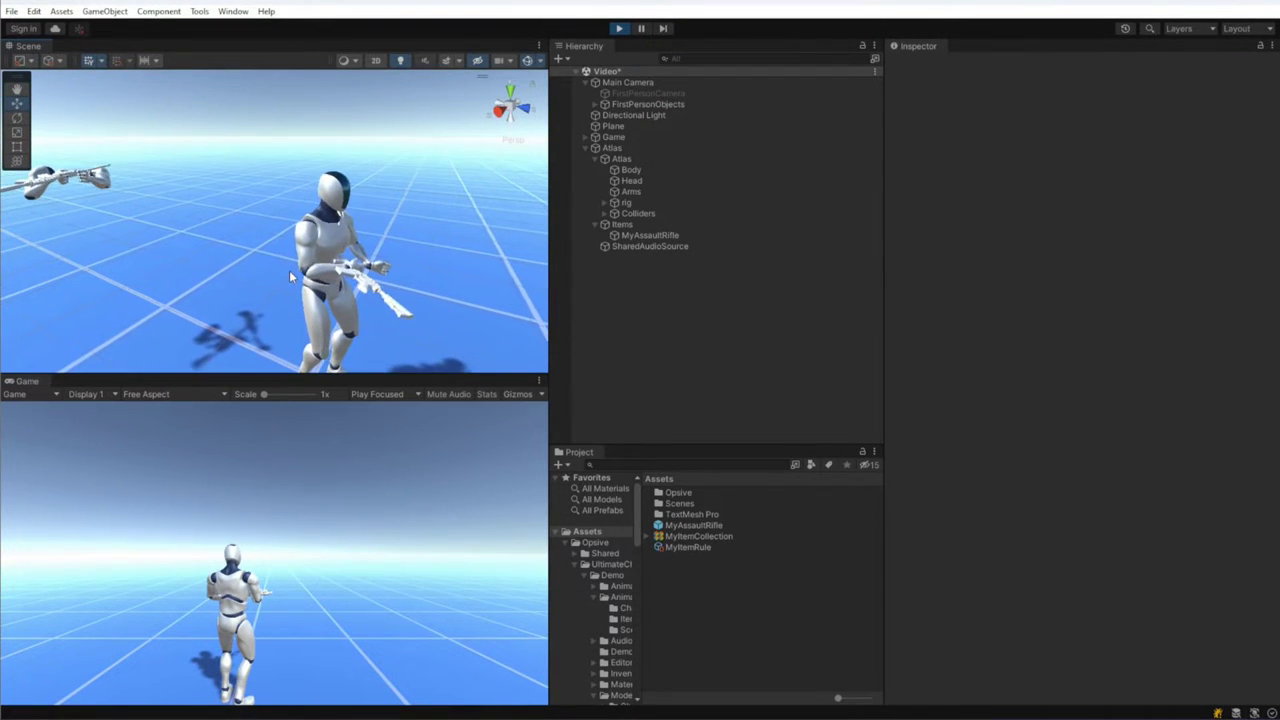
scroll(355, 281, up, 1)
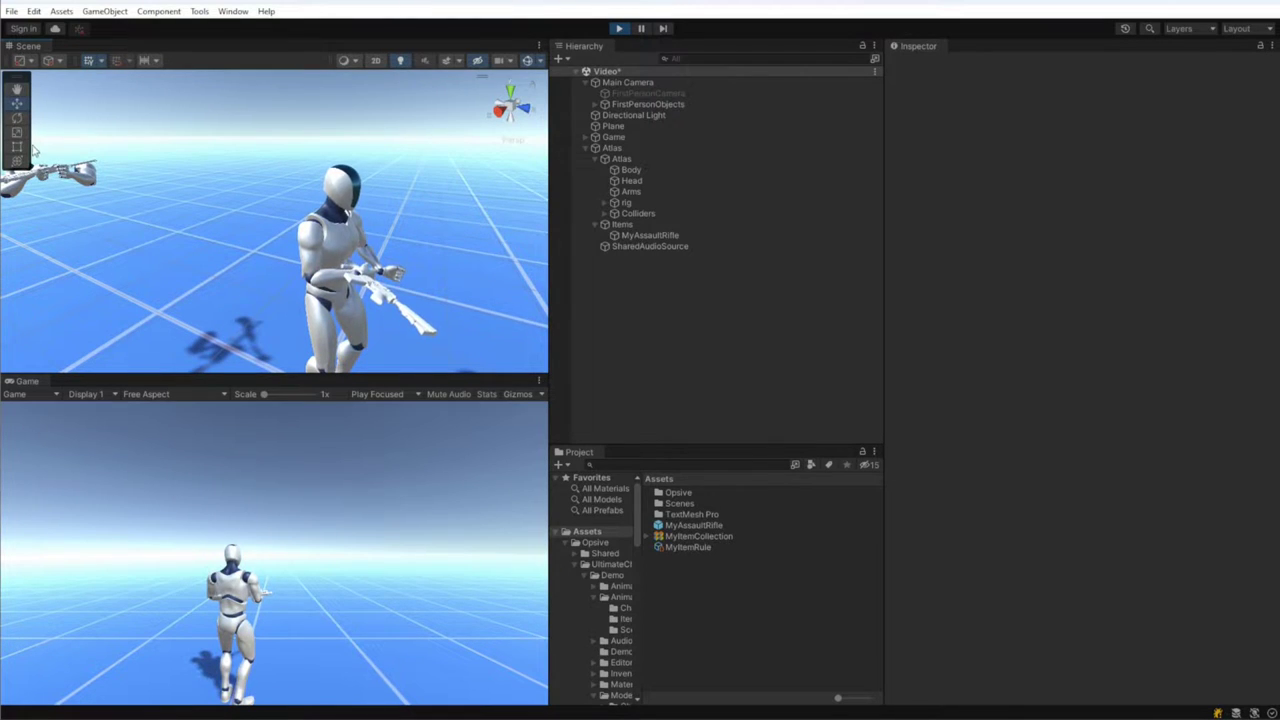
Aim the rifle in third person, and switch to the first-person view to check how it sits in the hands
right_drag(375, 311, 326, 312)
right_click(262, 592)
right_click(274, 554)
key(v)
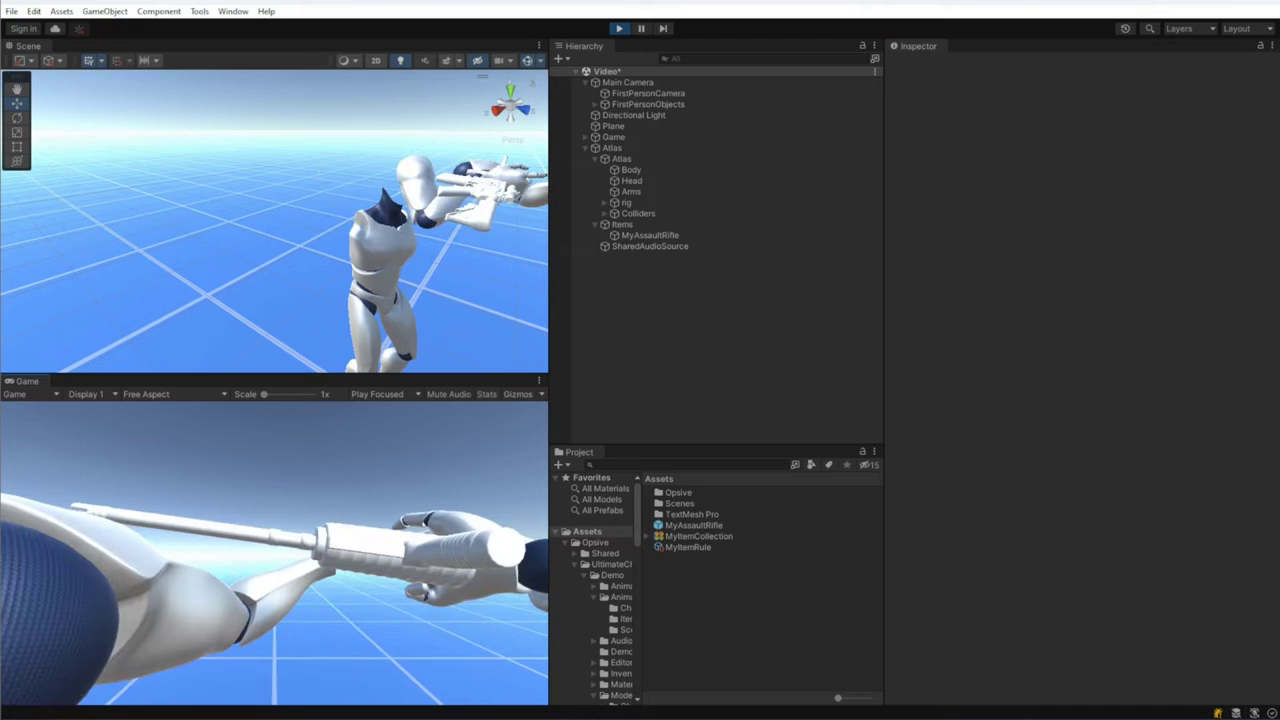
key(Escape)
Select FirstPersonMyAssaultRifle under the first-person arms and rotate it to about -50, 20, 65 degrees to try lining it up with the hand
click(506, 196)
scroll(465, 263, down, 5)
middle_drag(465, 263, 414, 280)
click(704, 313)
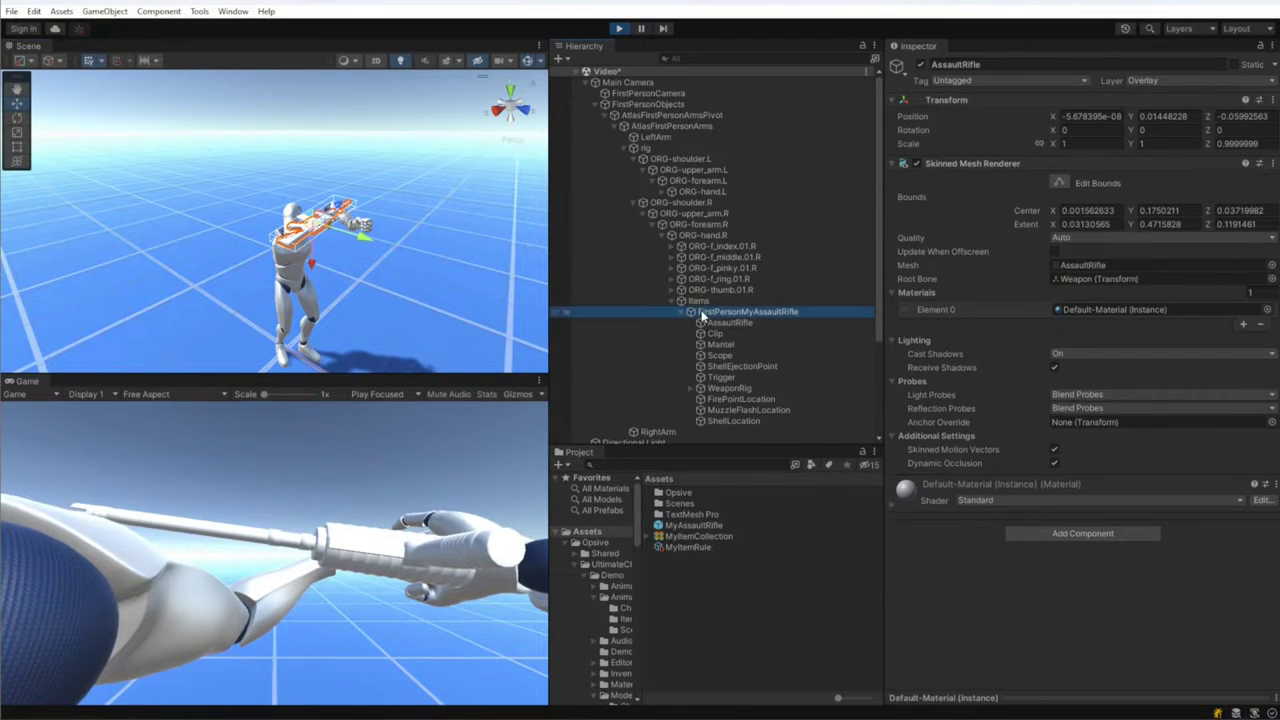
click(16, 117)
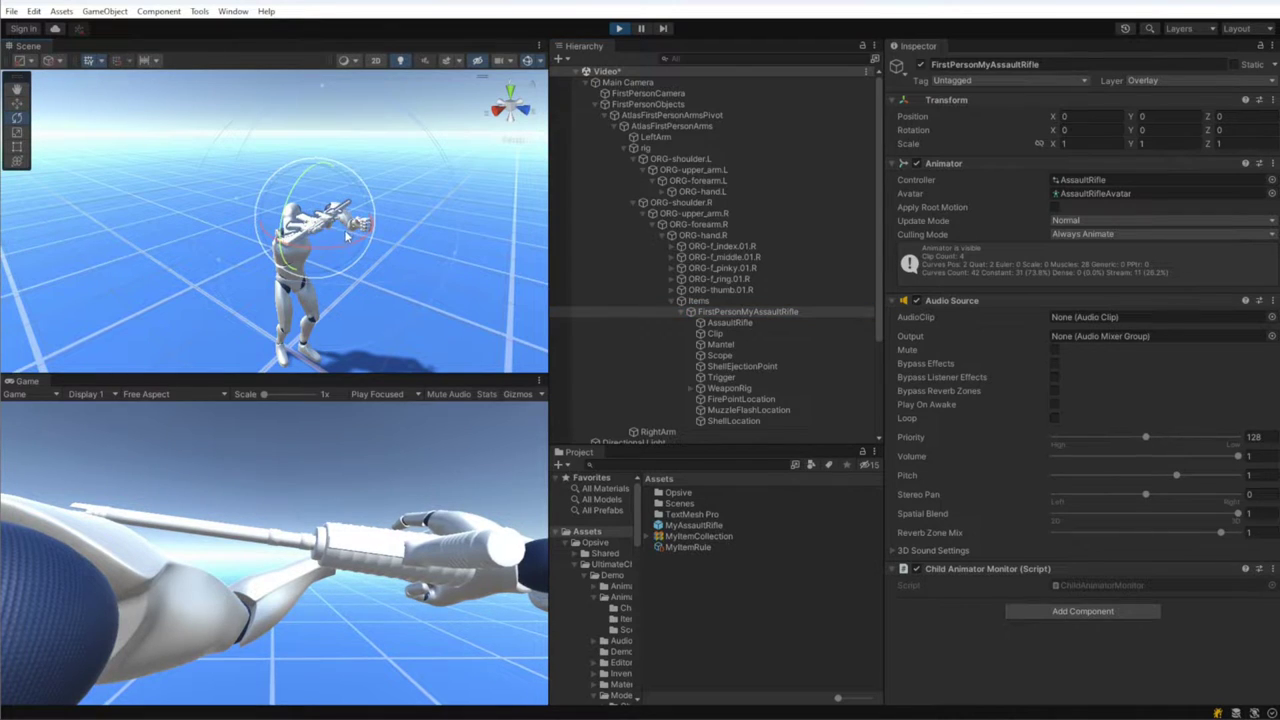
drag(365, 232, 330, 168)
drag(333, 258, 239, 246)
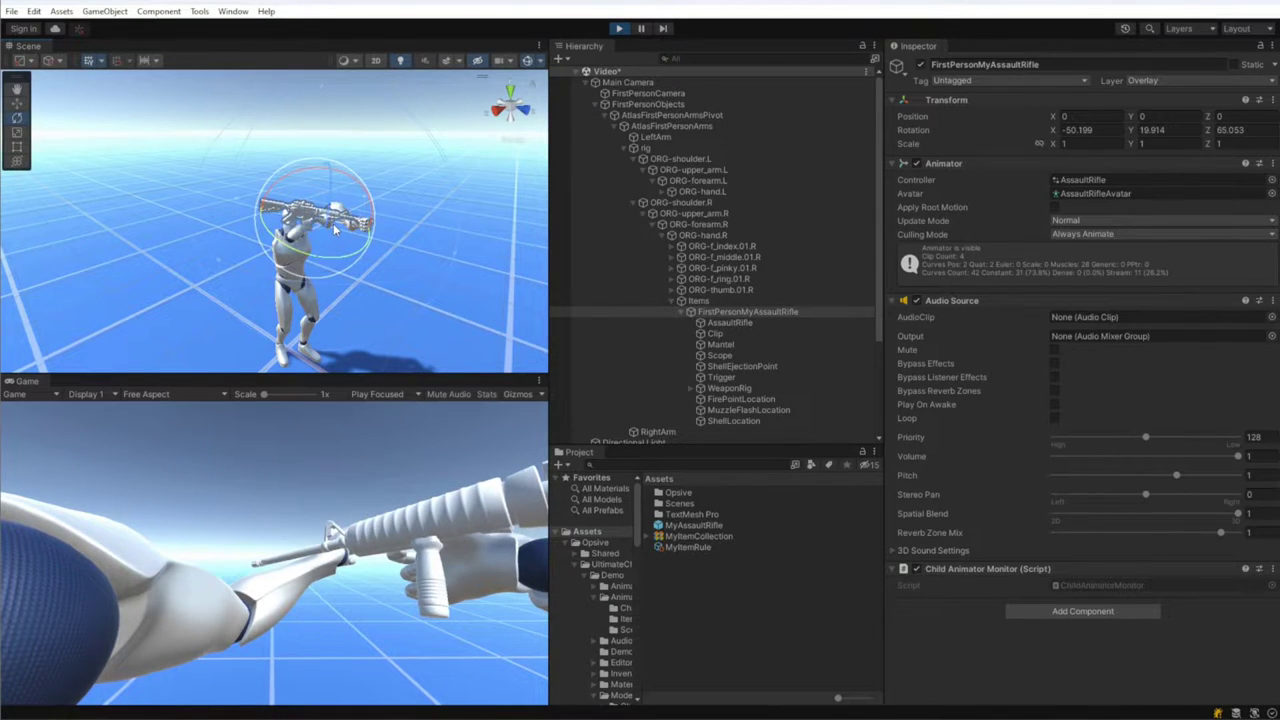
Try moving the first-person rifle to about position X 0.082, Y 0.288, Z 0.186, and stop play mode
scroll(335, 230, up, 5)
key(w)
drag(406, 220, 455, 281)
click(18, 117)
click(16, 103)
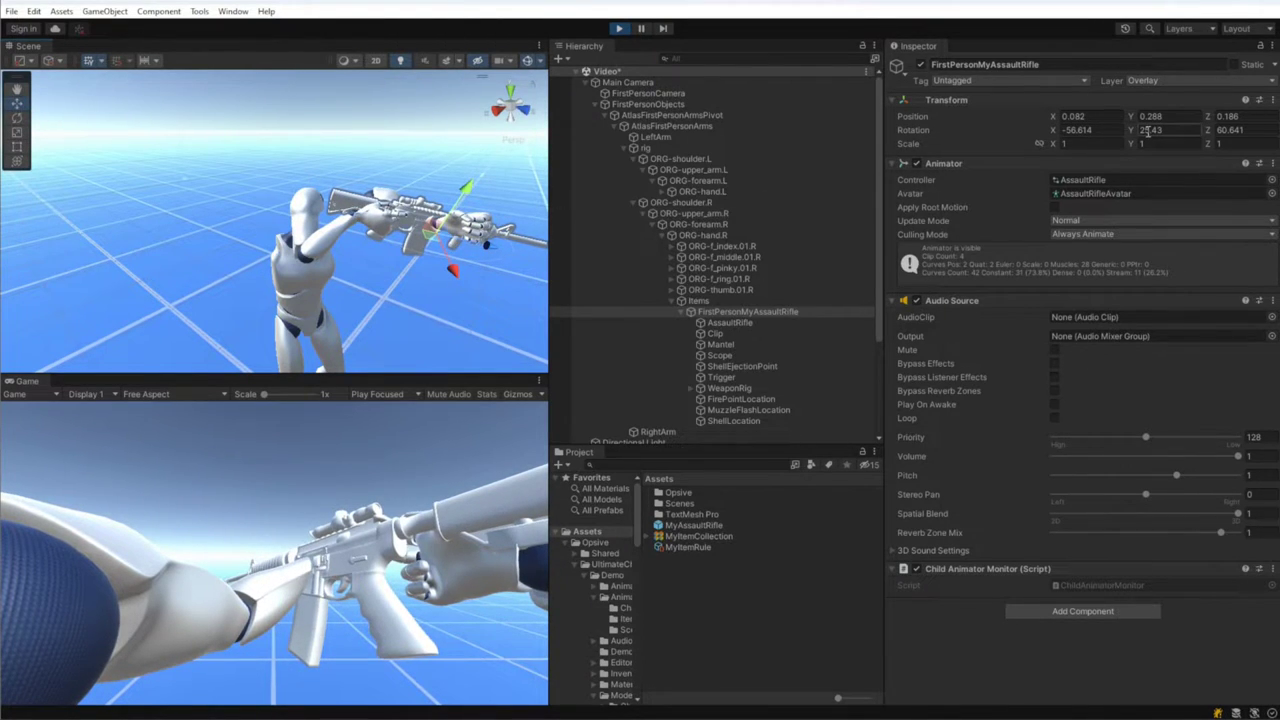
click(619, 28)
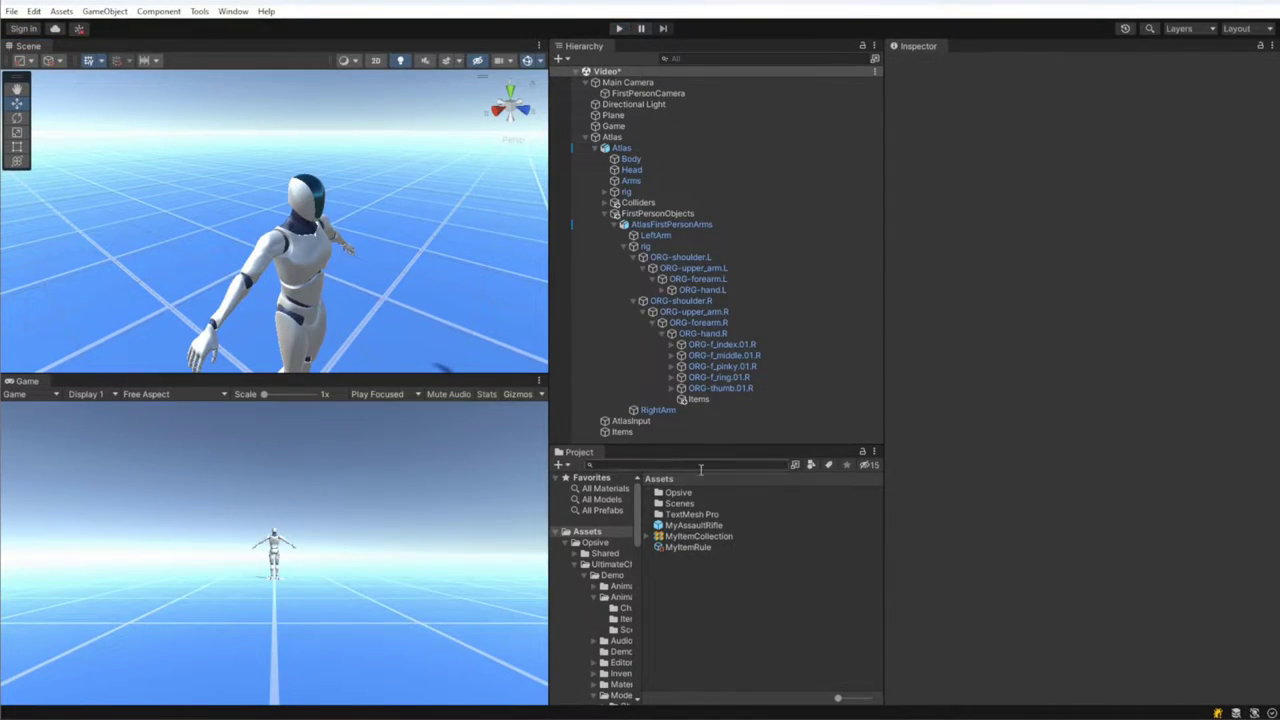
Set the MyAssaultRifle prefab's First Person Perspective Item Local Spawn Position to X -0.056, Y 0.317, Z 0.04
click(711, 527)
scroll(997, 447, down, 2)
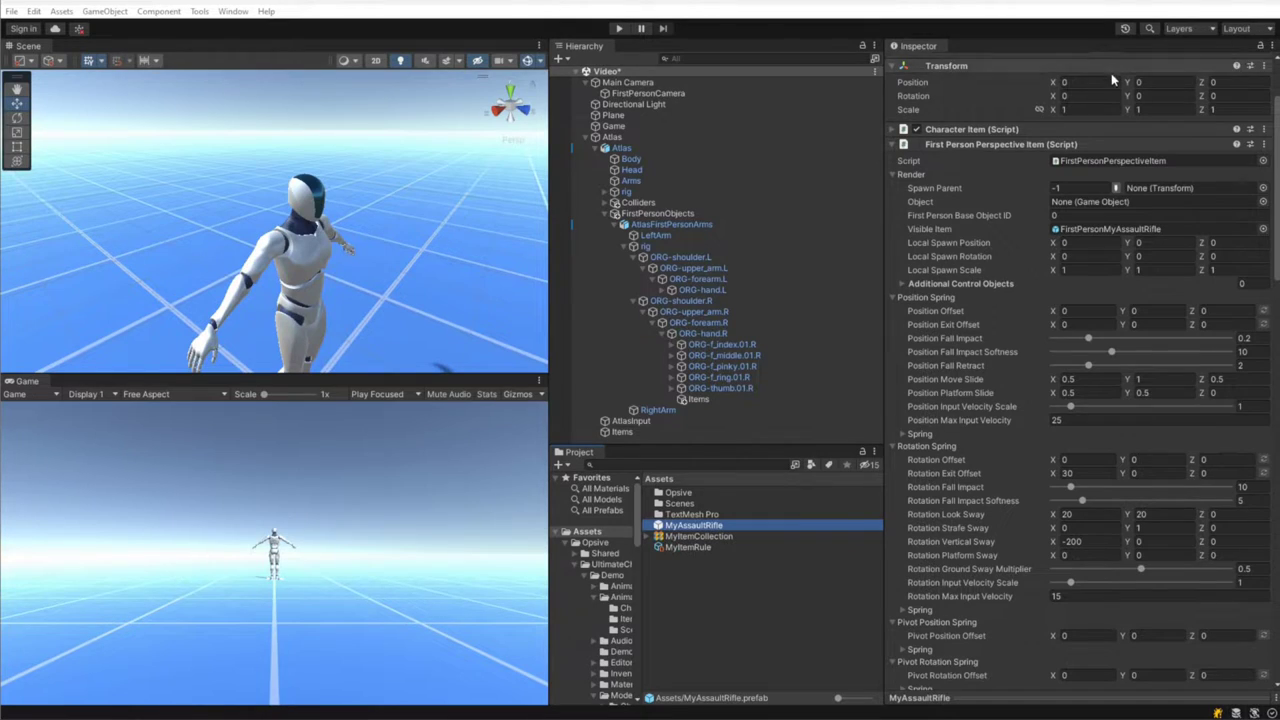
click(1088, 243)
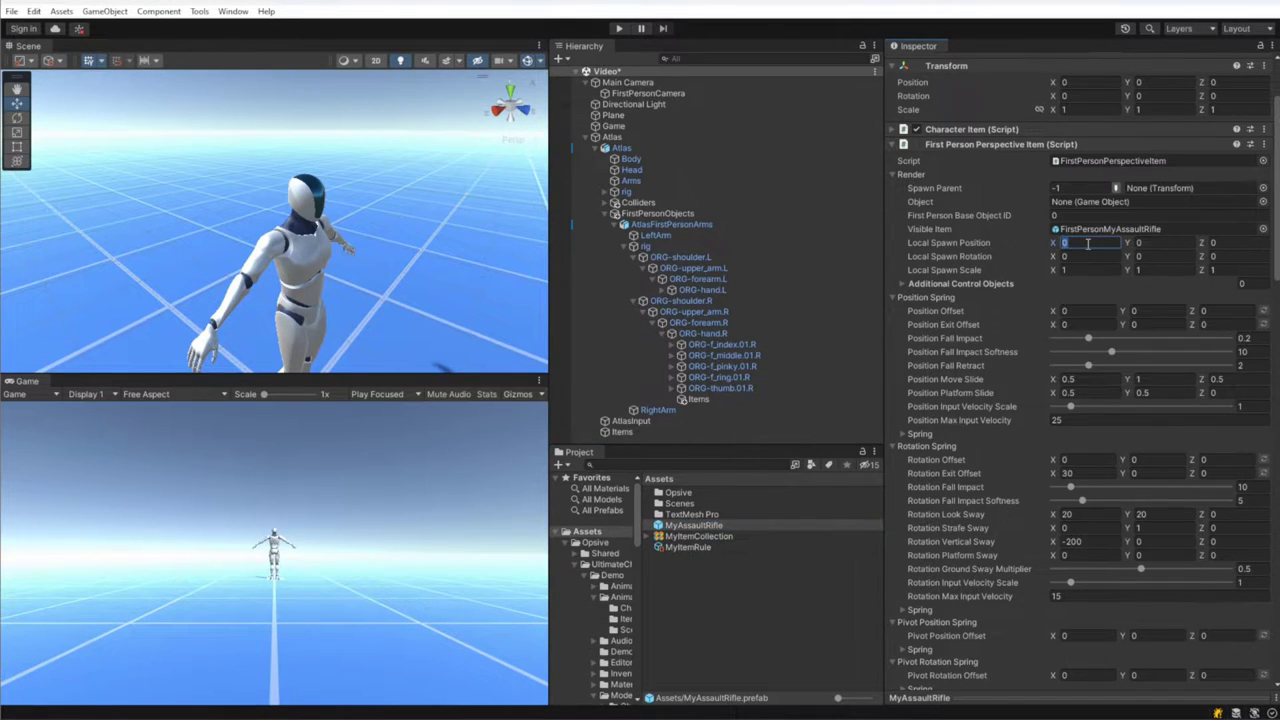
text(-0.056)
key(Tab)
text(.317)
key(Tab)
key(Tab)
Set the first-person Local Spawn Rotation to X -84.156, Y -49.985, Z -212.125
text(-84.156)
key(Tab)
text(-49.985)
key(Tab)
text(-)
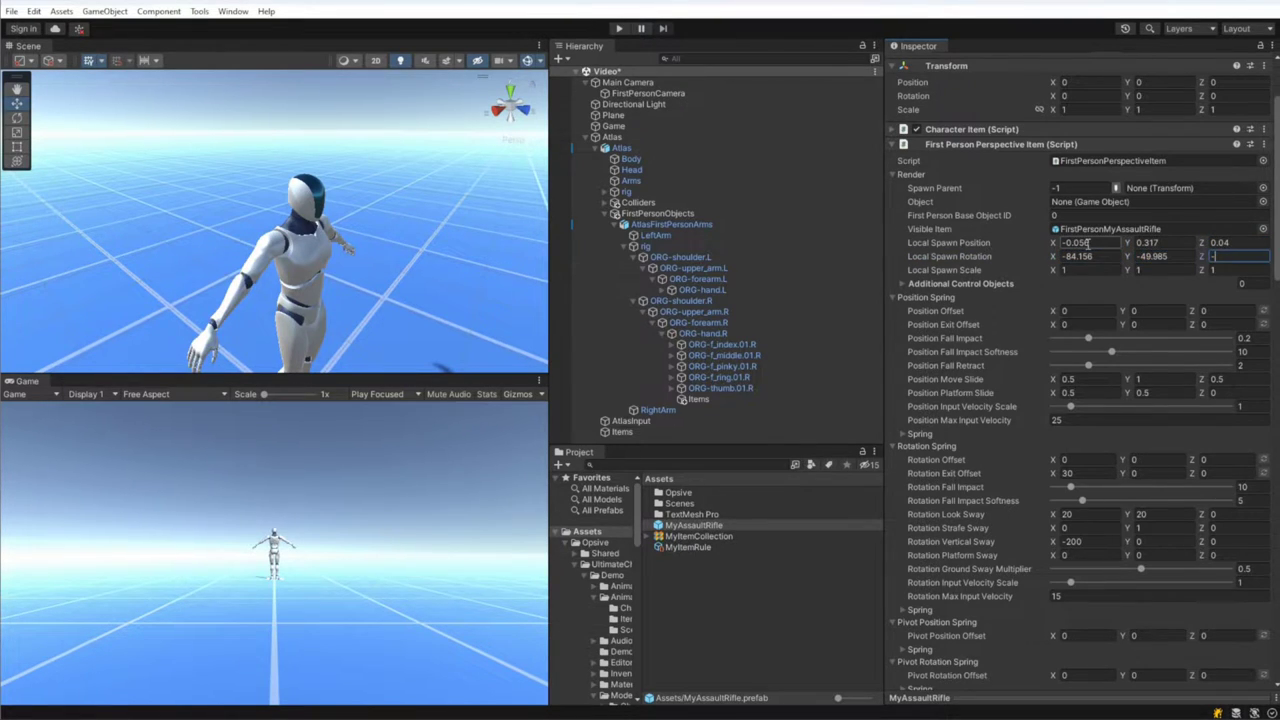
Expand the Third Person Perspective Item component and set its Local Spawn Position to X -0.0816, Y 0.3214, Z 0.0151
scroll(1163, 453, down, 15)
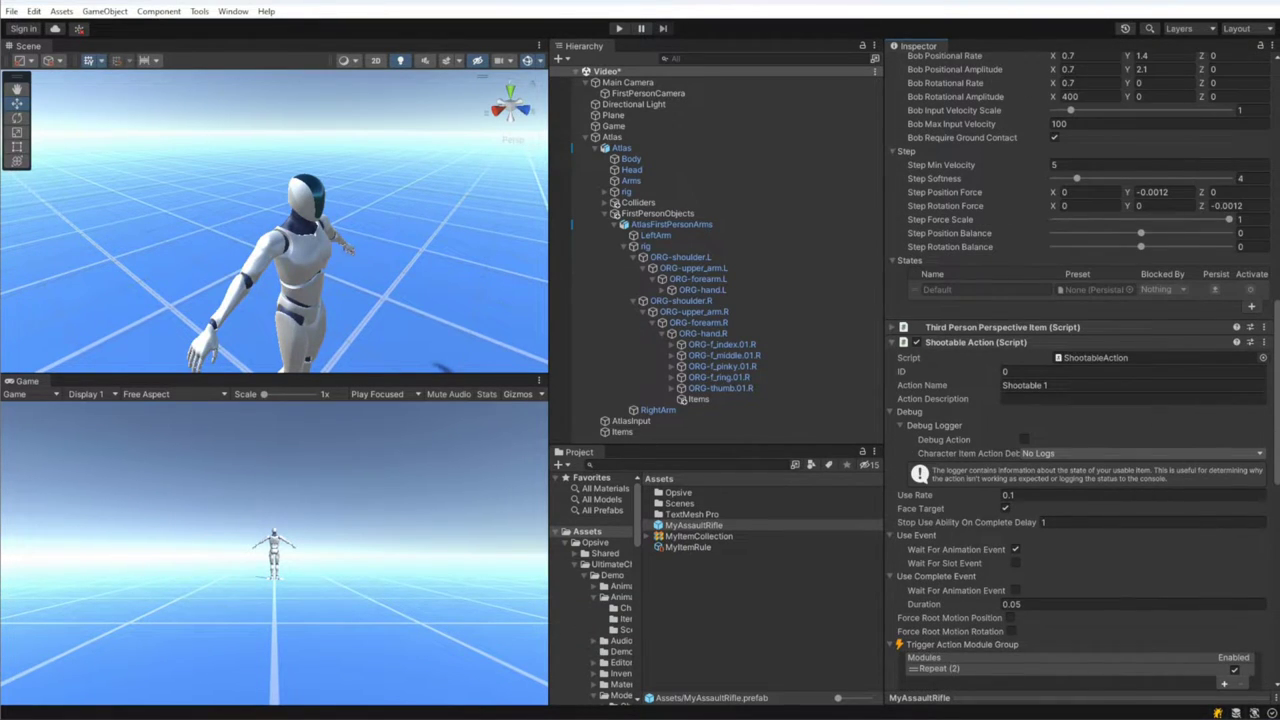
click(893, 327)
click(1078, 398)
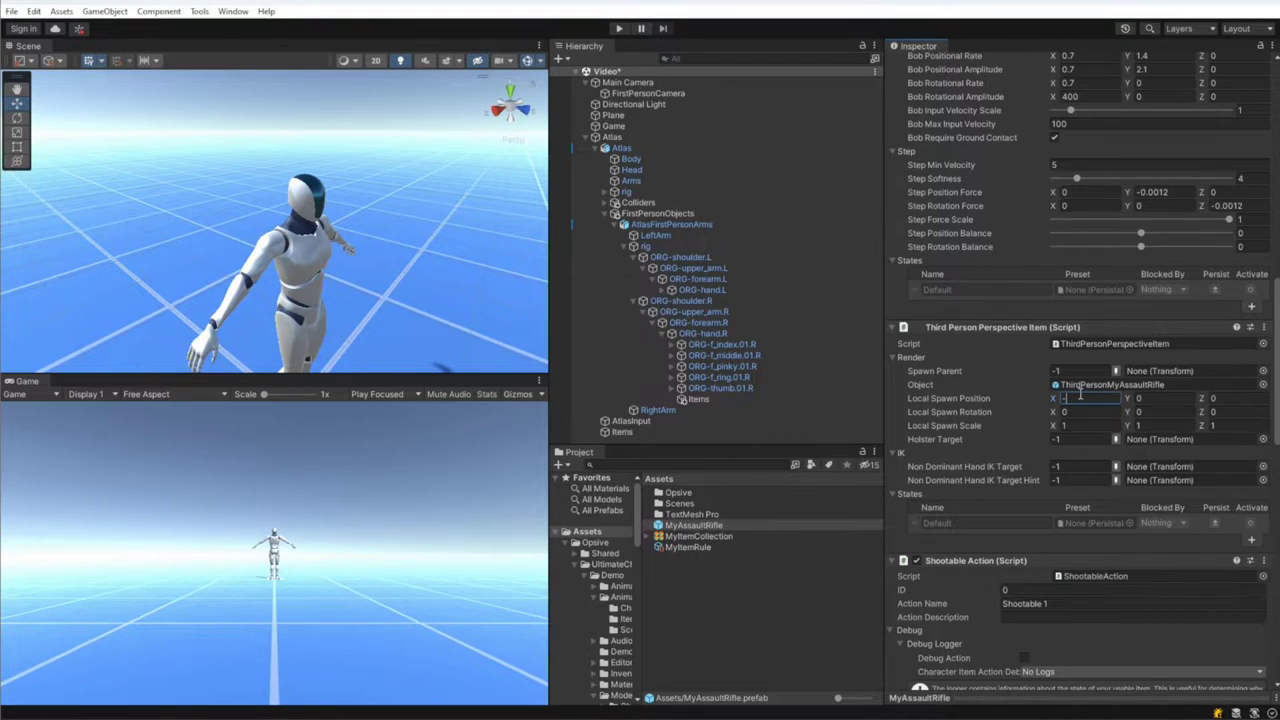
text(-0.0816)
key(Tab)
text(.3214)
key(Tab)
text(.0151)
key(Tab)
Enter the third-person Local Spawn Rotation, with X -81.795 and Y -133.773
text(-81.795)
key(Tab)
text(-133.773)
key(Tab)
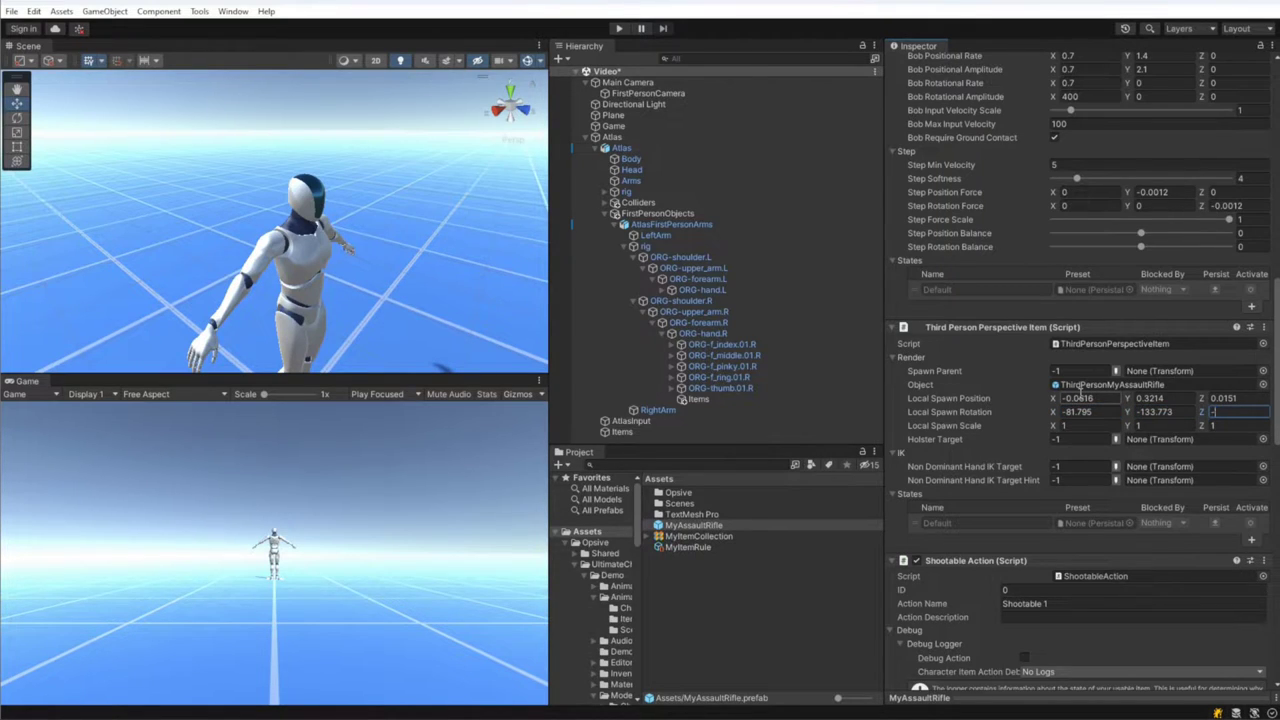
Play the scene, aim the rifle in third person, and check its placement in the first-person view
click(800, 590)
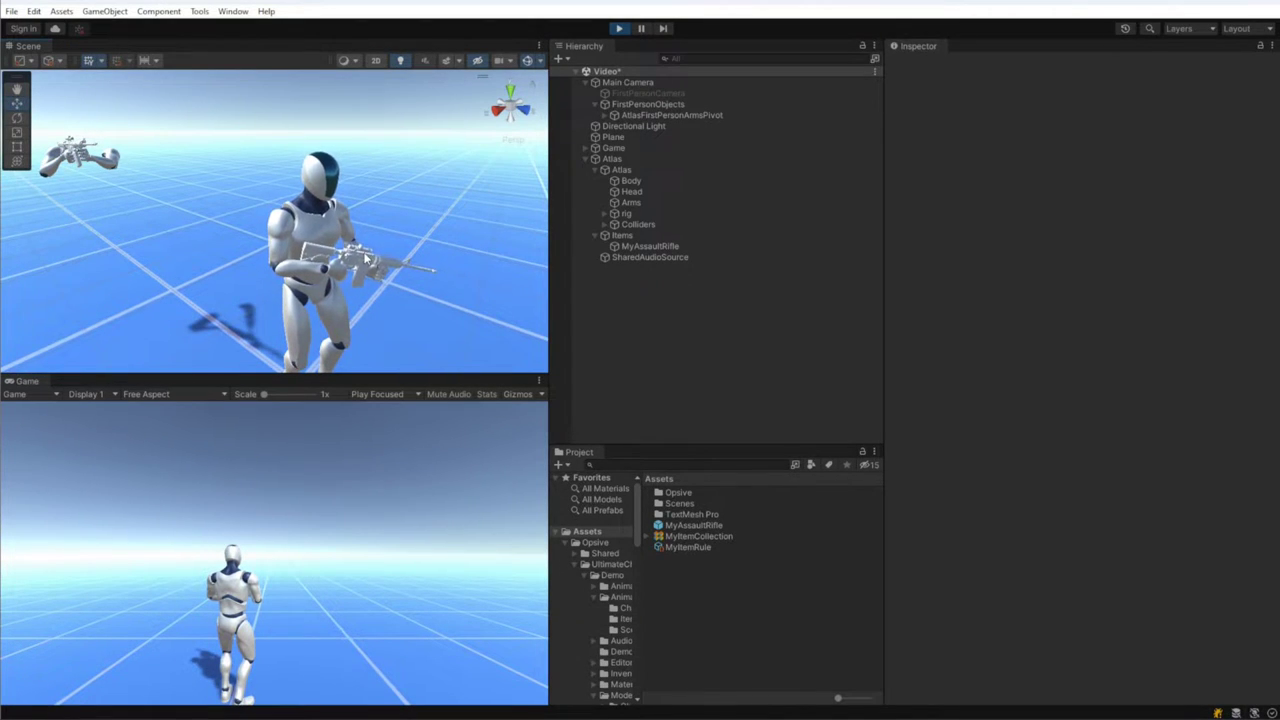
right_click(474, 551)
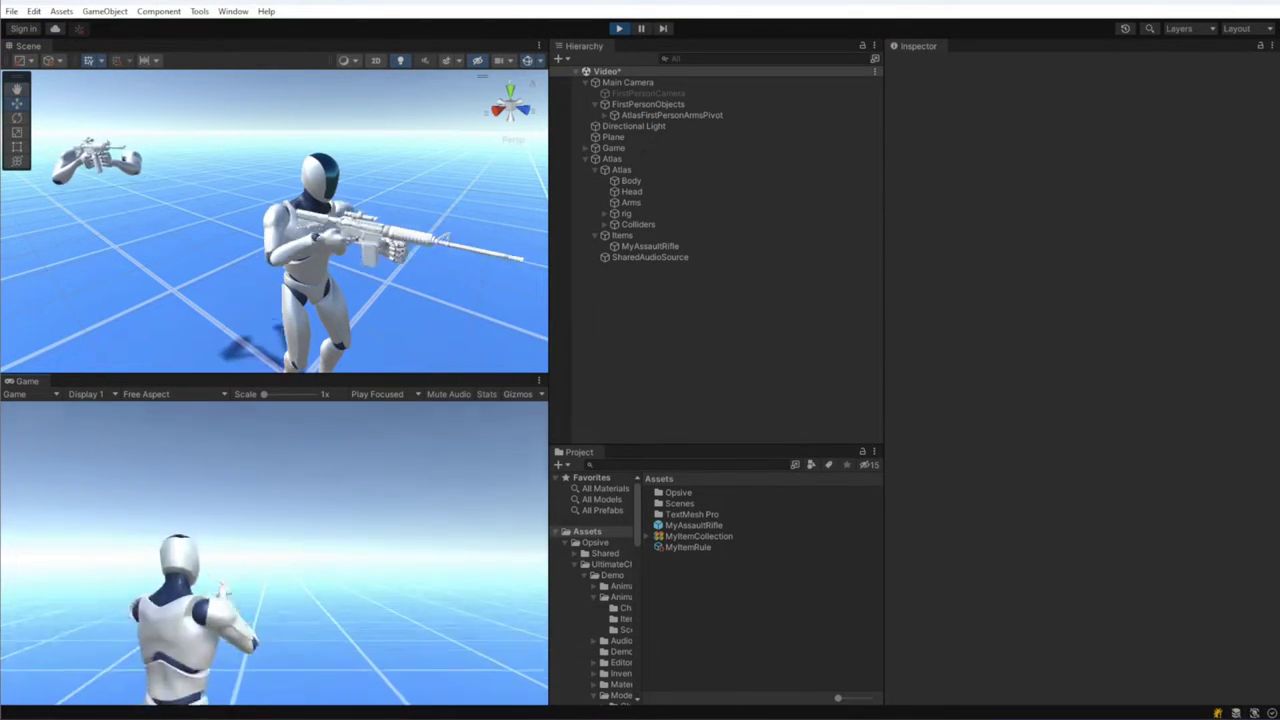
key(v)
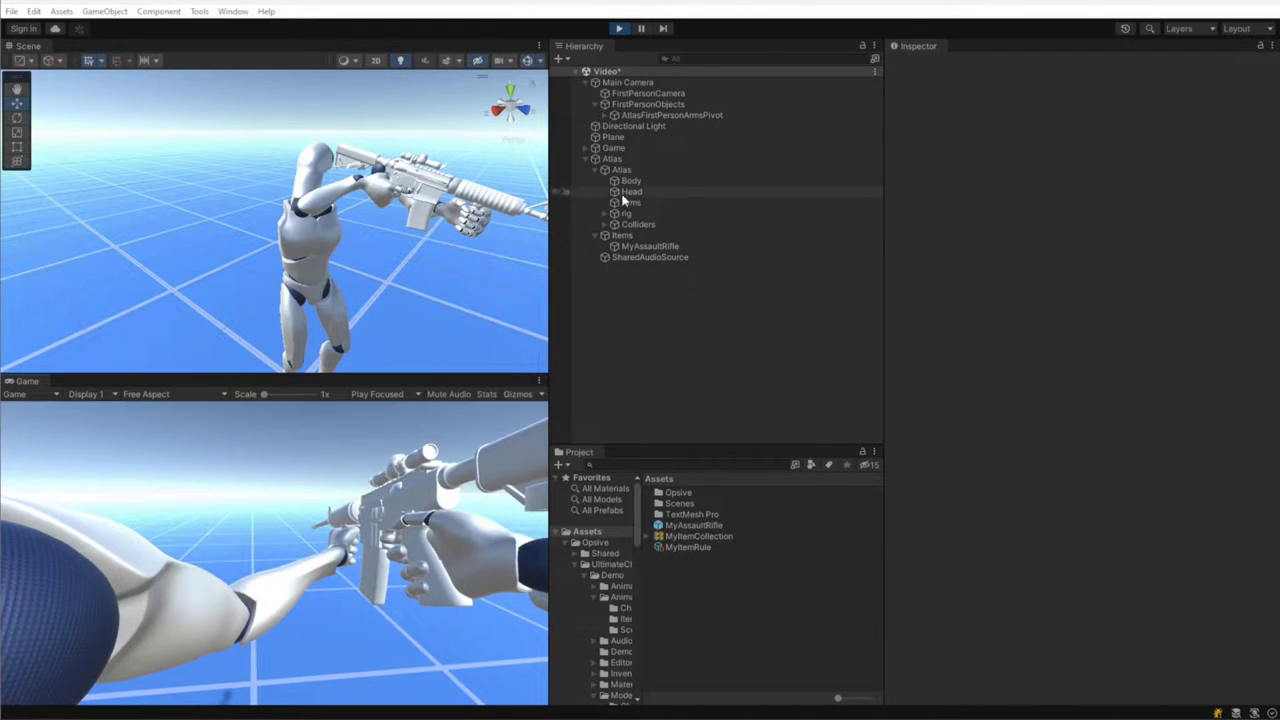
Select the spawned MyAssaultRifle under Atlas's Items and try a first-person Position Offset of X -0.03, Y -0.13
click(640, 246)
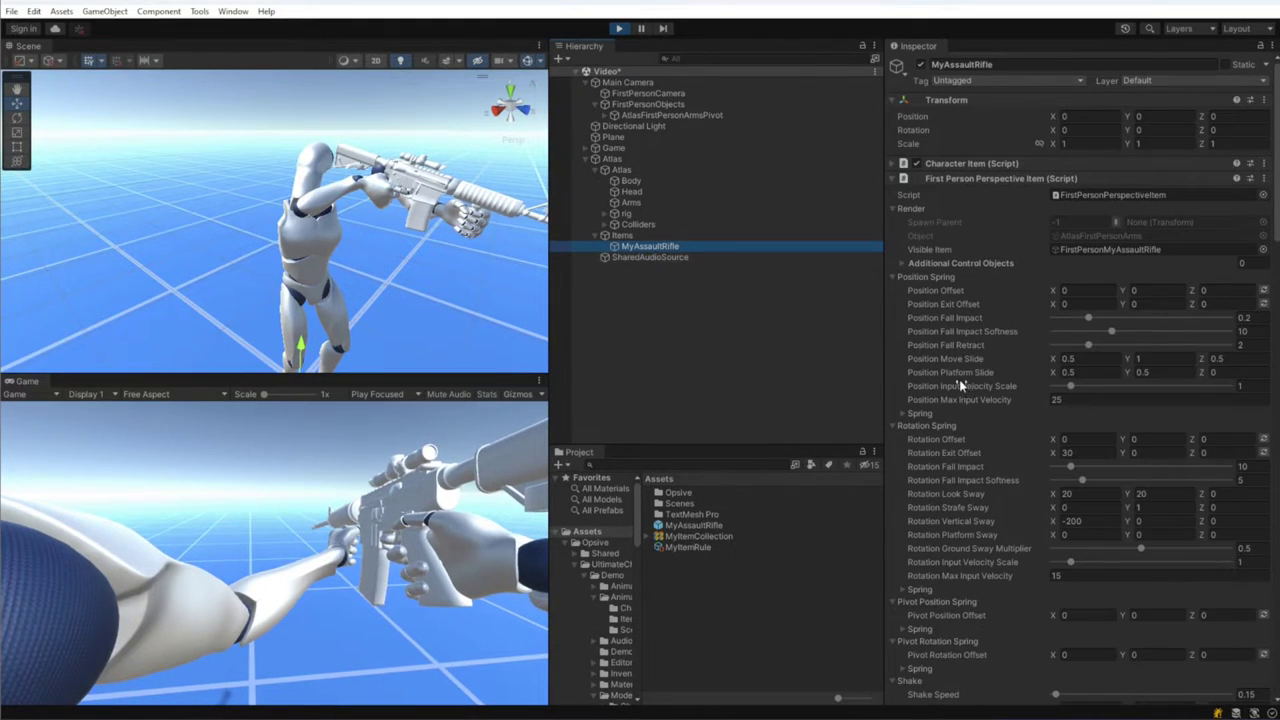
drag(1054, 292, 1056, 293)
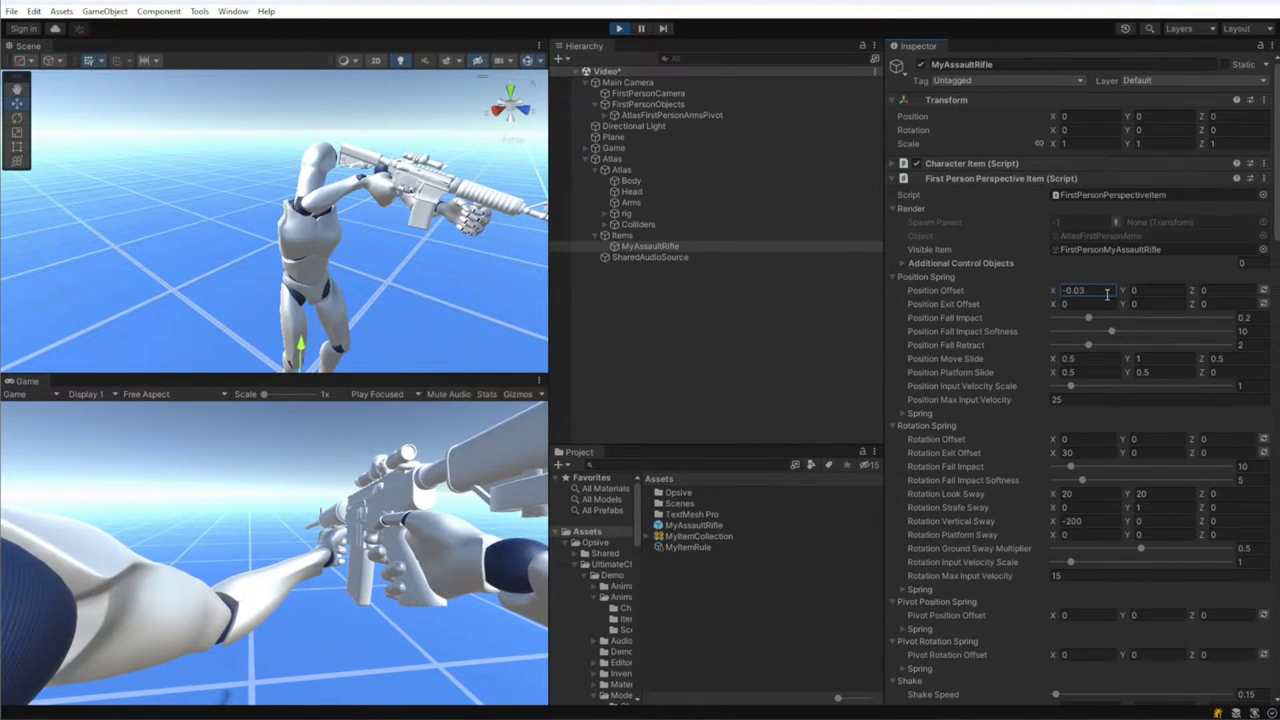
click(1127, 291)
text(-0.13)
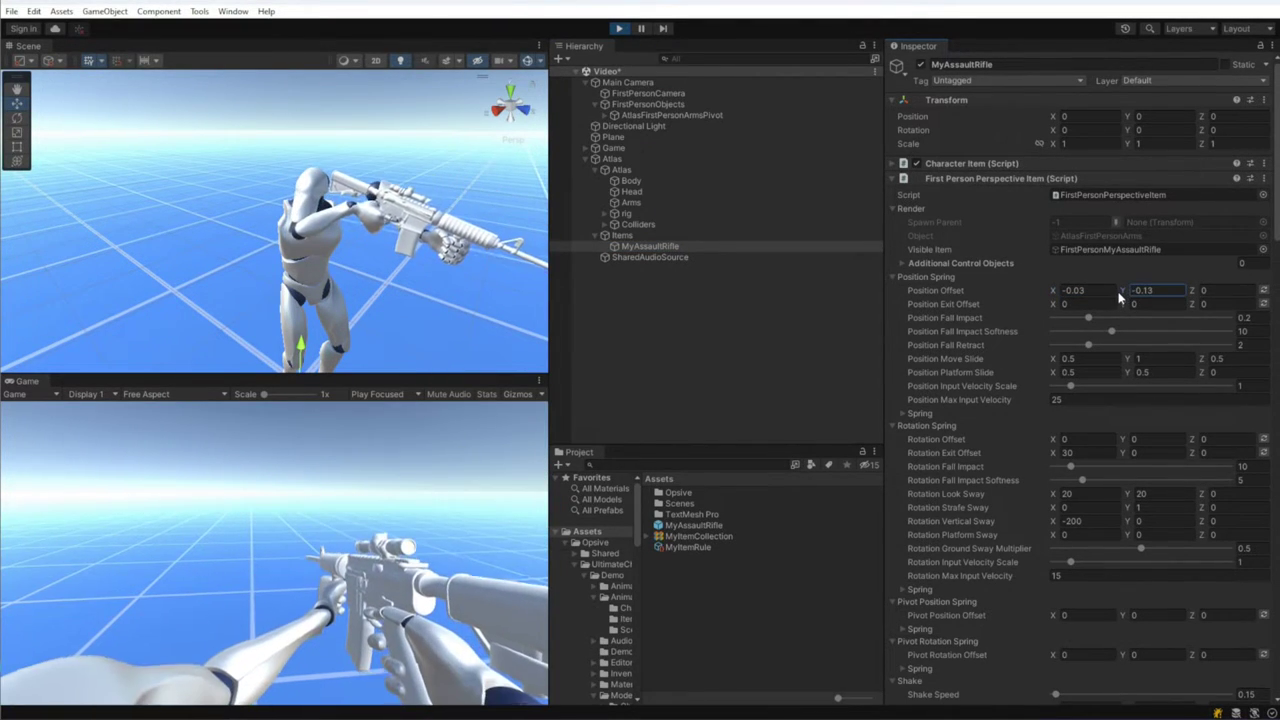
Try Position Offset X values of -0.12, 0 and -0.08, and settle on -0.09
click(1058, 290)
text(-0.12)
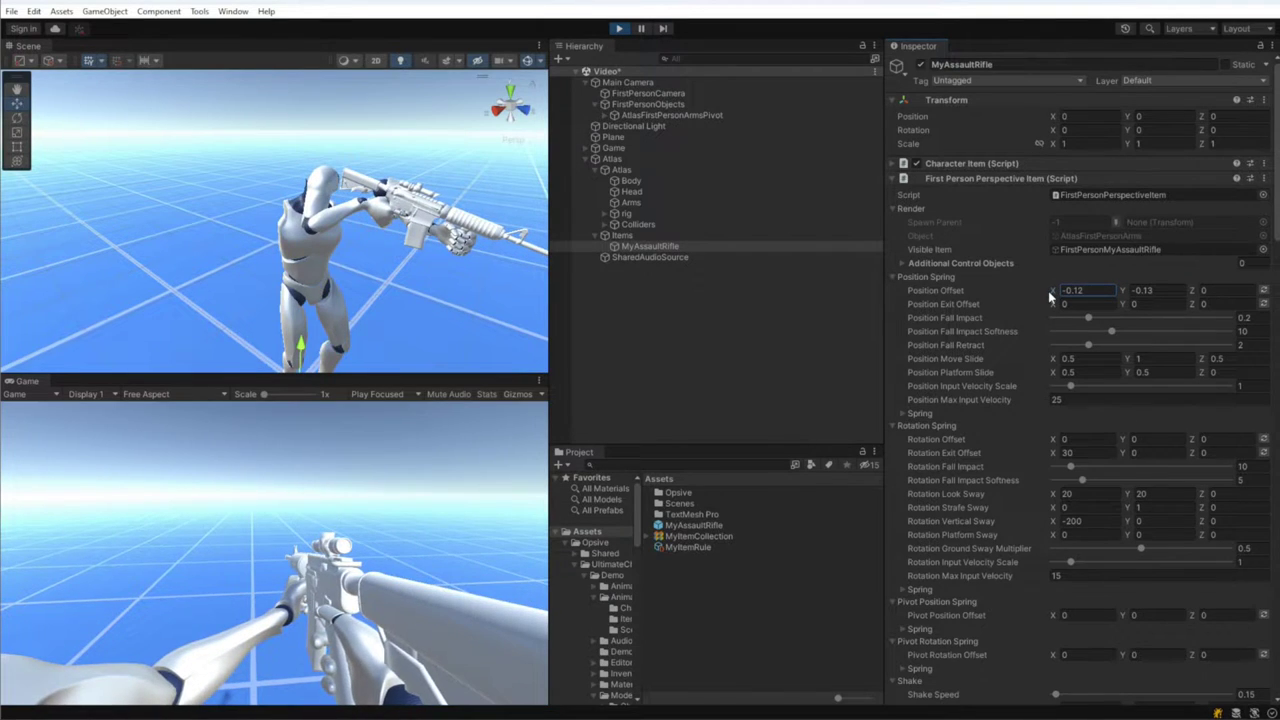
drag(1050, 294, 1053, 294)
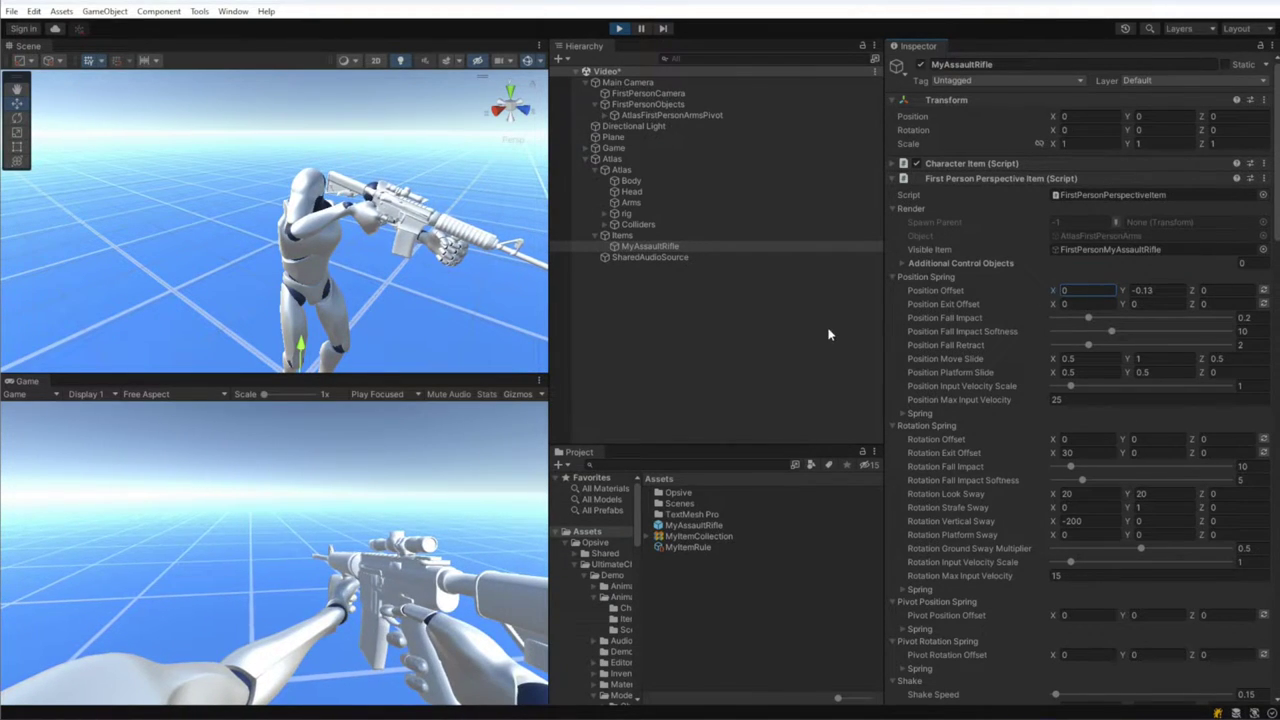
key(ctrl+a)
text(-0.06)
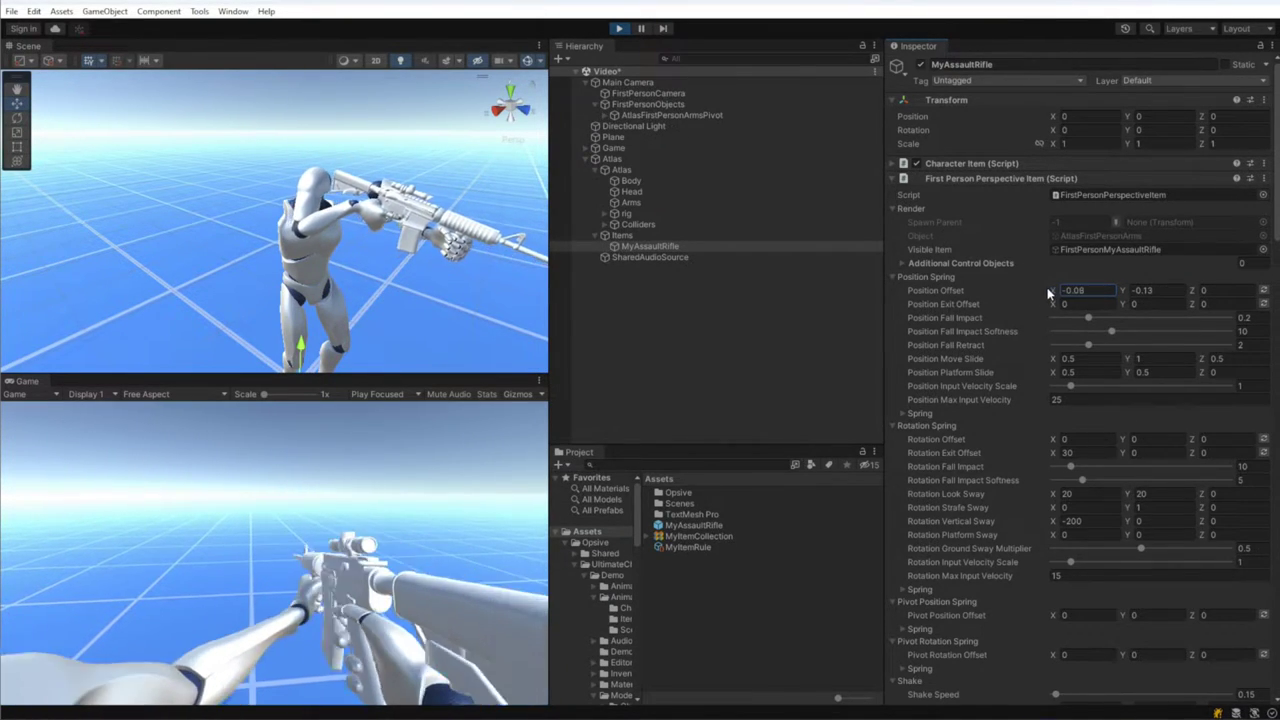
key(ctrl+a)
text(-0.09)
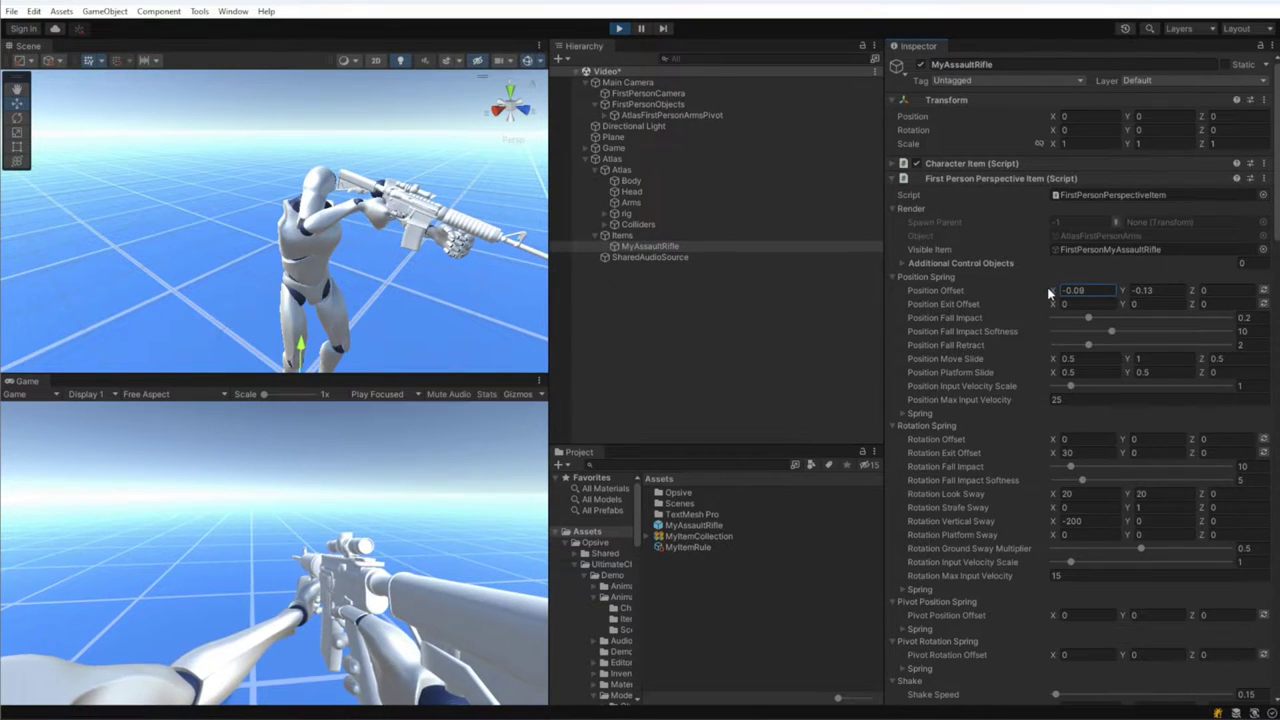
Try a Position Offset Y of -0.16, and stop play mode
click(1121, 290)
text(-0.22)
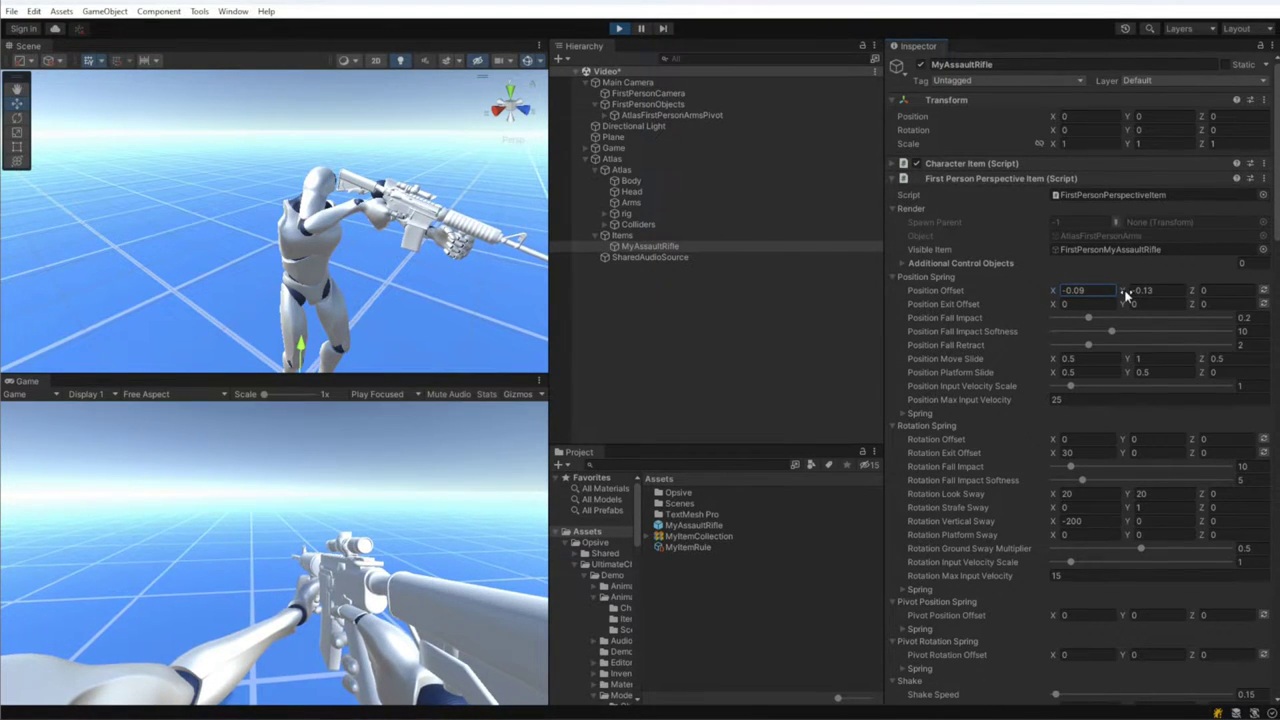
key(ctrl+a)
text(-0.16)
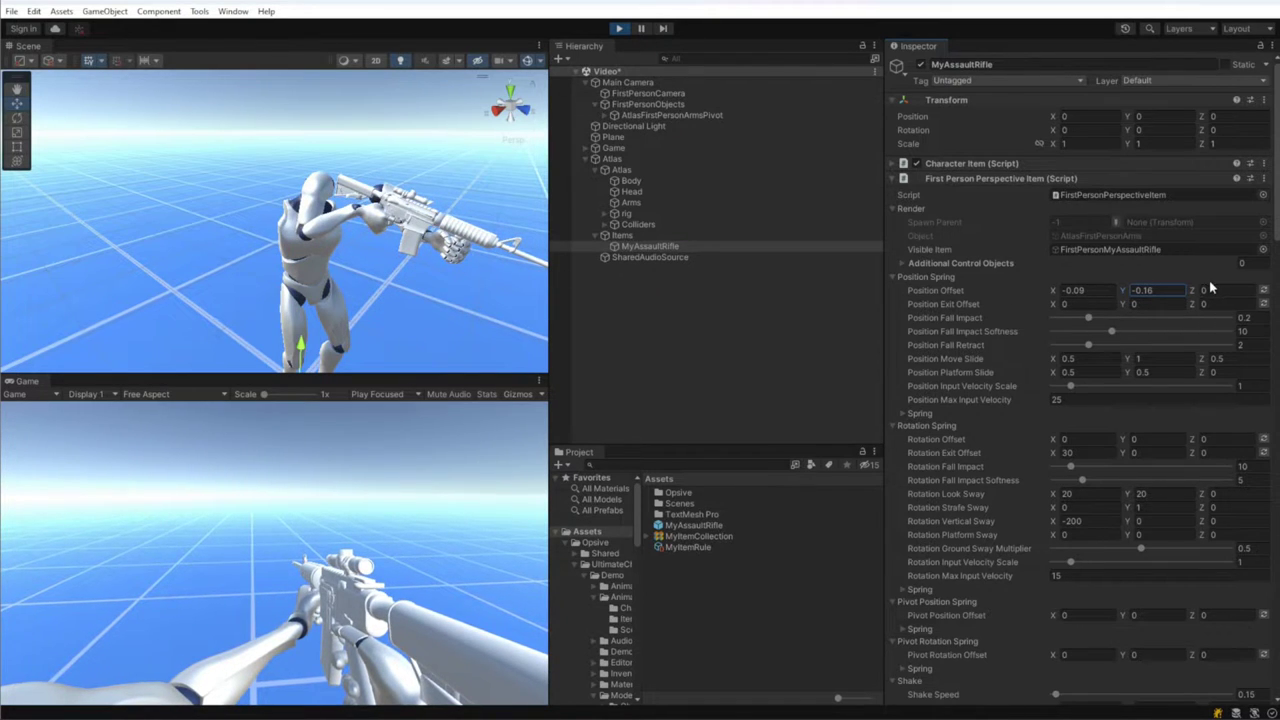
click(621, 30)
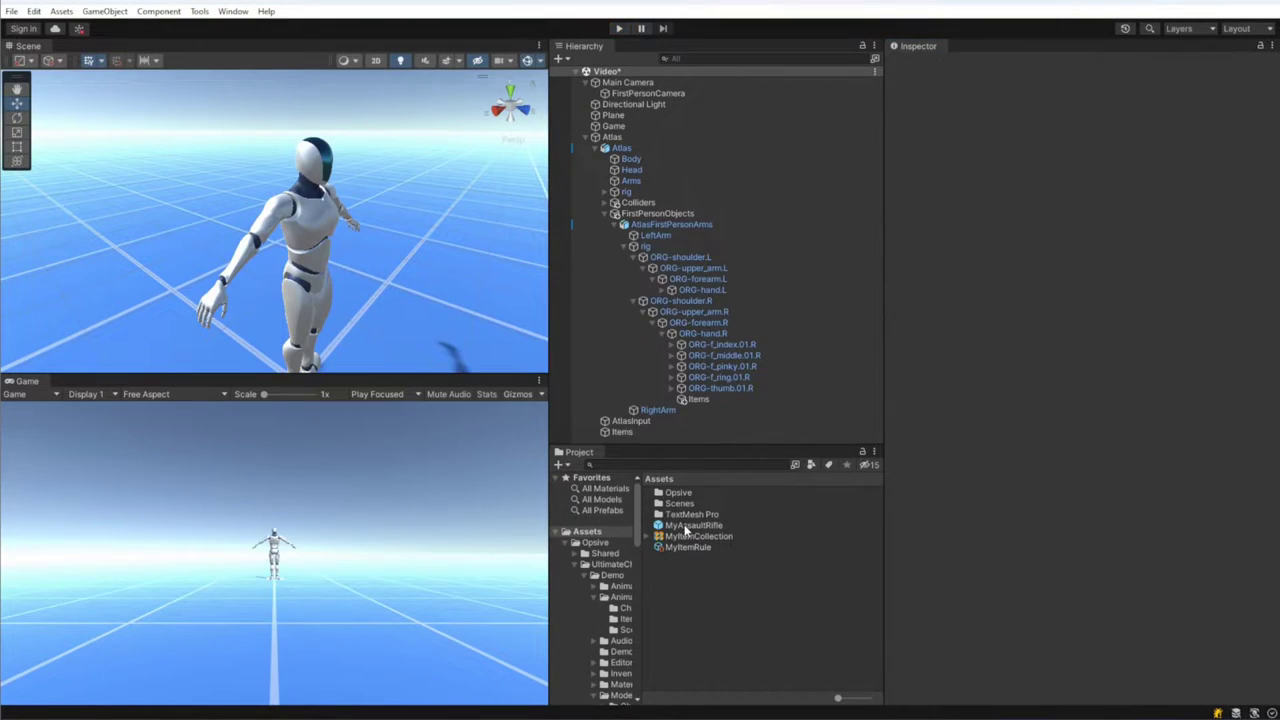
Set the MyAssaultRifle prefab's first-person Position Offset to X -0.099, Y -0.162, Z -0.136
click(686, 527)
scroll(1080, 400, down, 2)
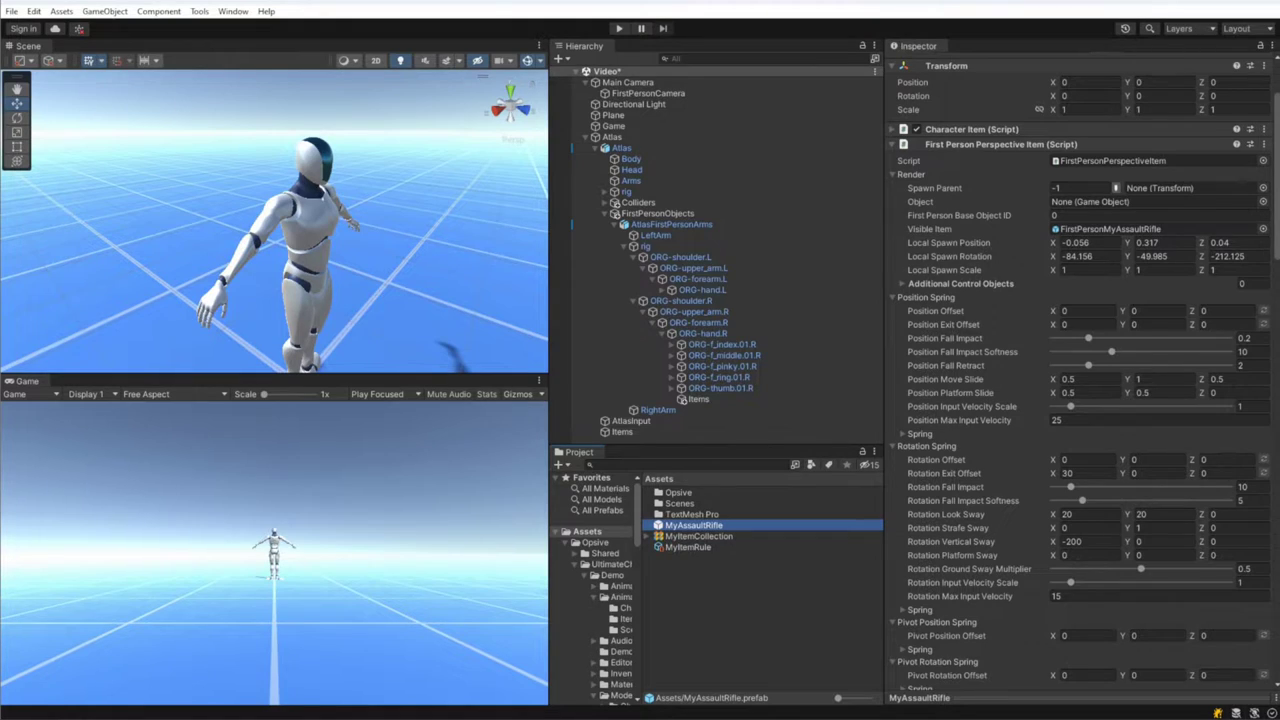
click(1077, 311)
text(-0.099)
key(Tab)
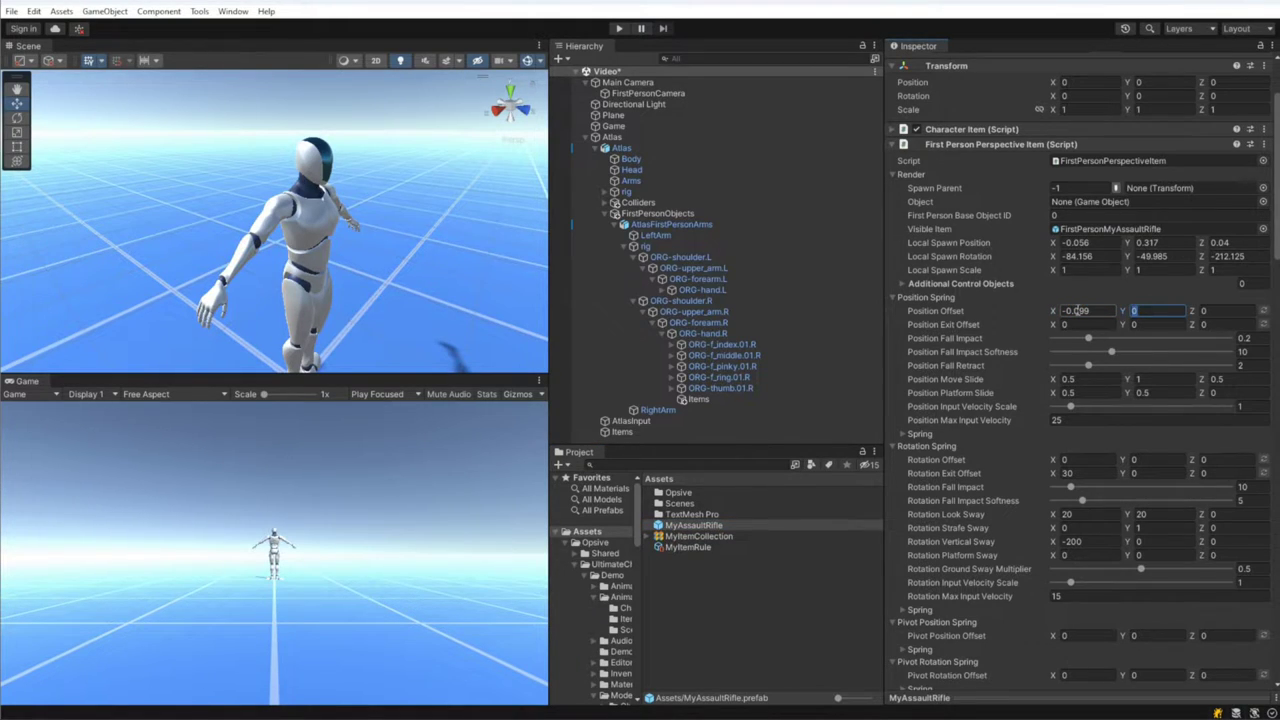
text(-0.162)
key(Tab)
text(-)
key(Tab)
Set the first-person Position Exit Offset to X -0.099, Y -0.2, Z -0.136
click(1091, 324)
text(-0.099)
click(1170, 329)
text(-0.2)
key(Tab)
text(-0.136)
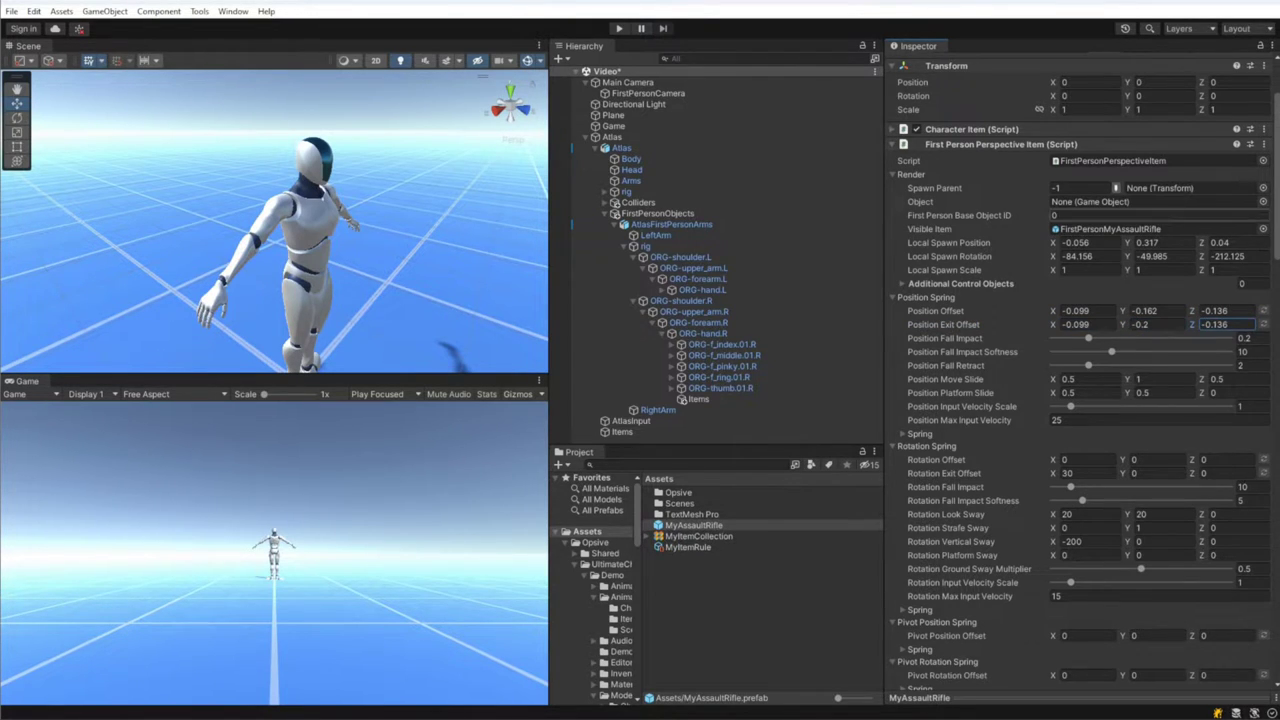
Play the scene to check the rifle's first-person placement with the new position offsets
click(619, 28)
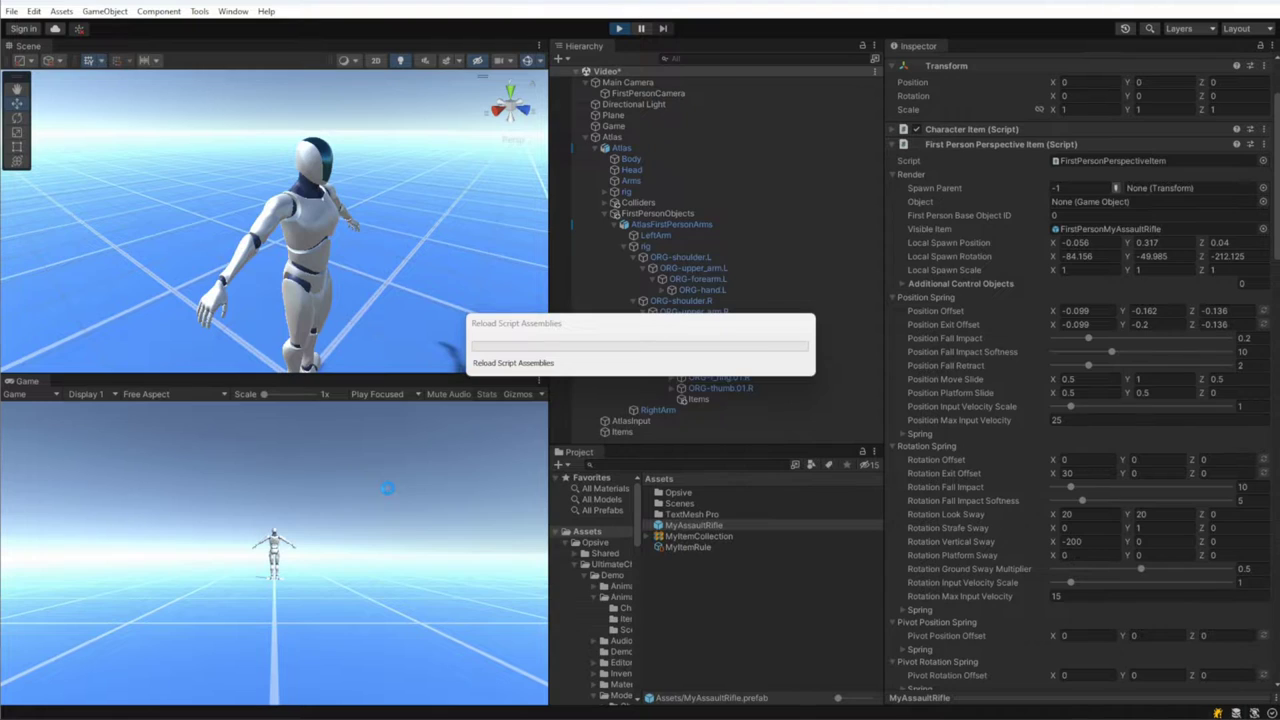